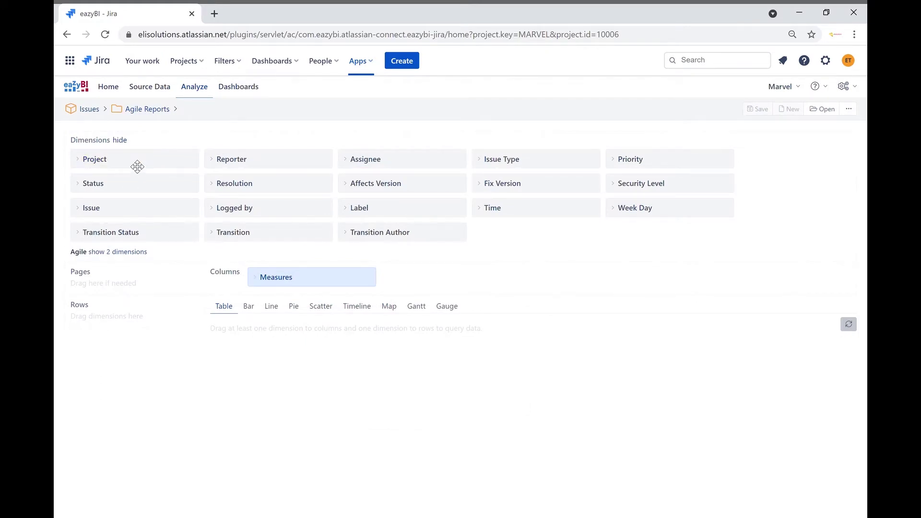
Put Project on Pages and Sprint on Rows, showing 33 Issues created for All Sprints.
drag(134, 169, 128, 298)
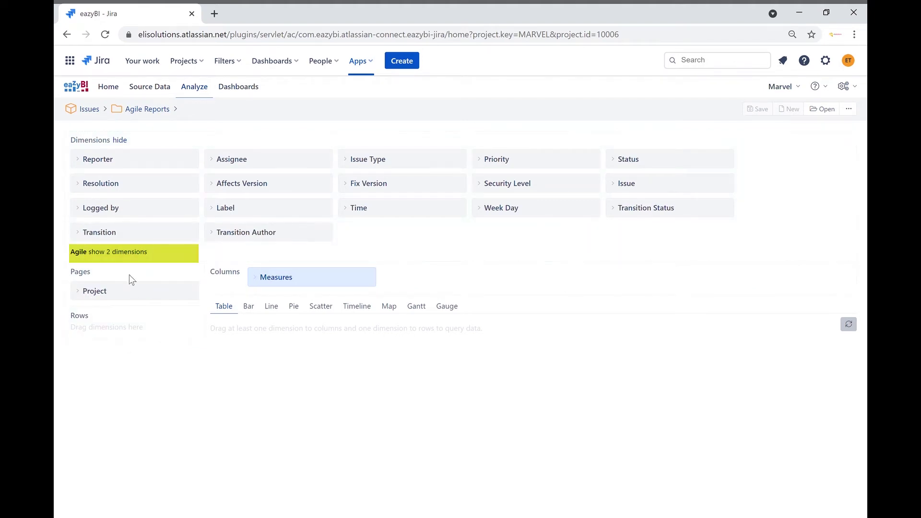
click(131, 254)
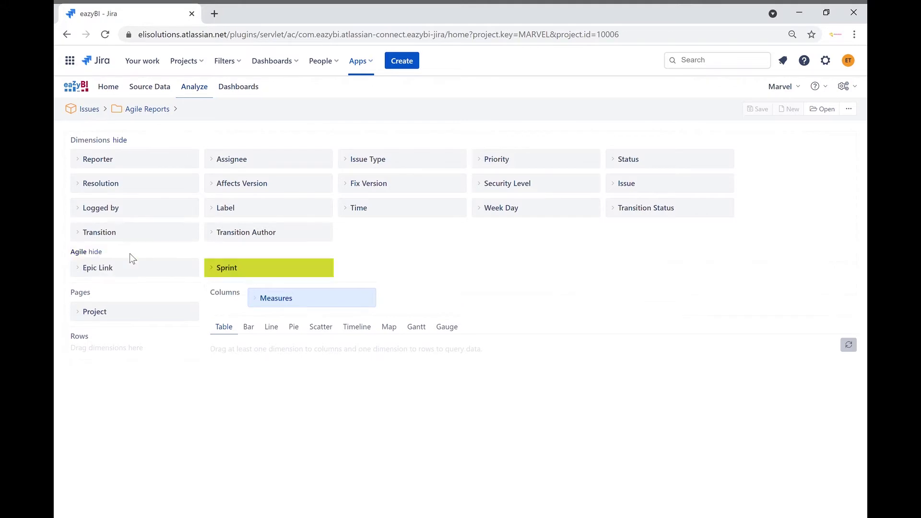
drag(237, 268, 110, 370)
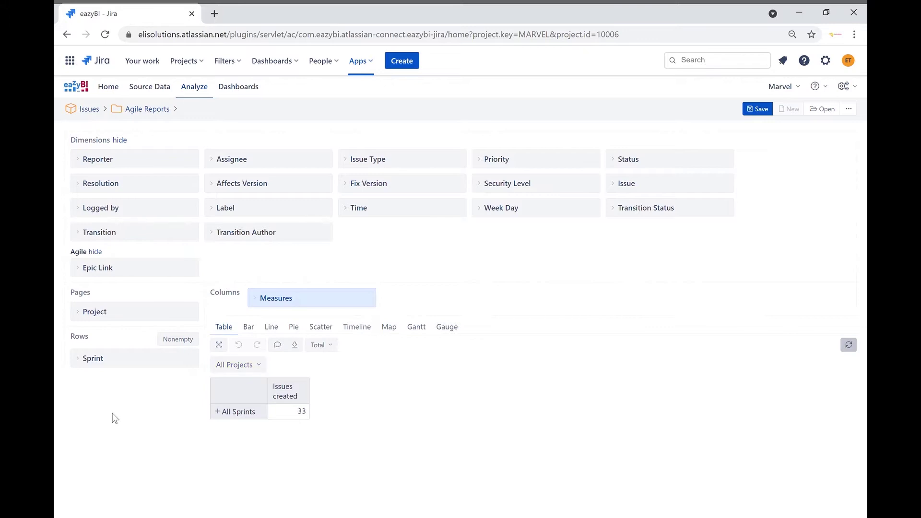
Filter the page to Project Marvel and expand the Sprint rows to the Sprint level.
click(251, 366)
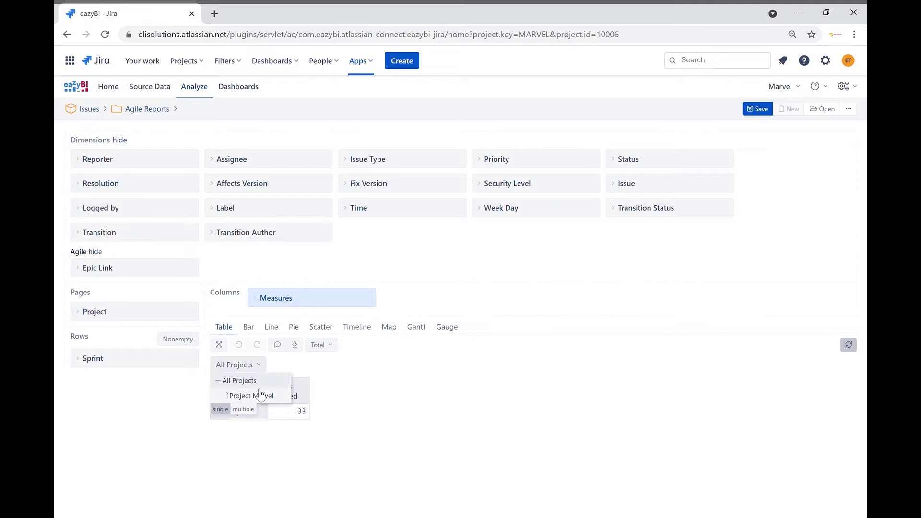
click(258, 394)
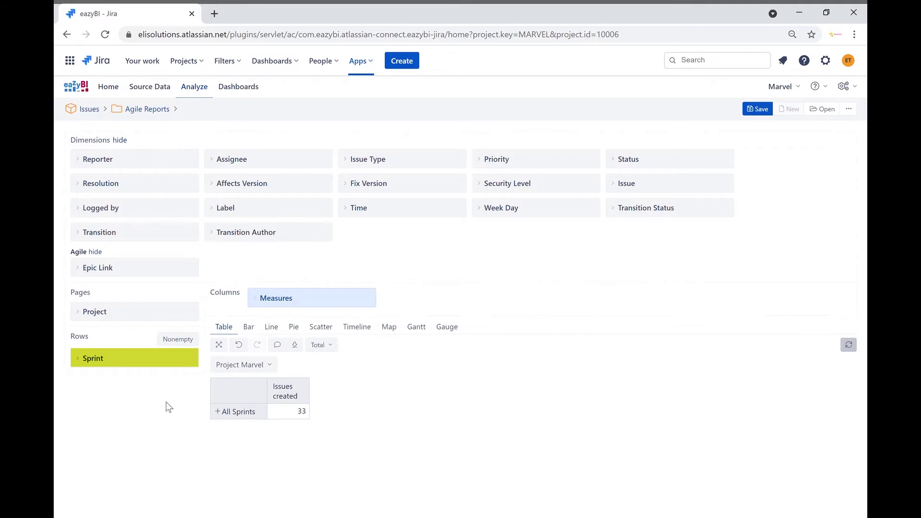
click(123, 364)
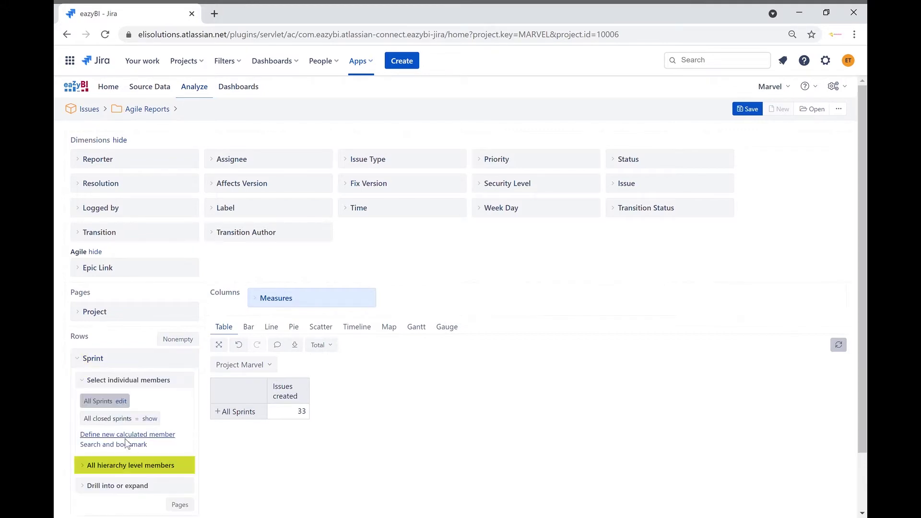
click(122, 470)
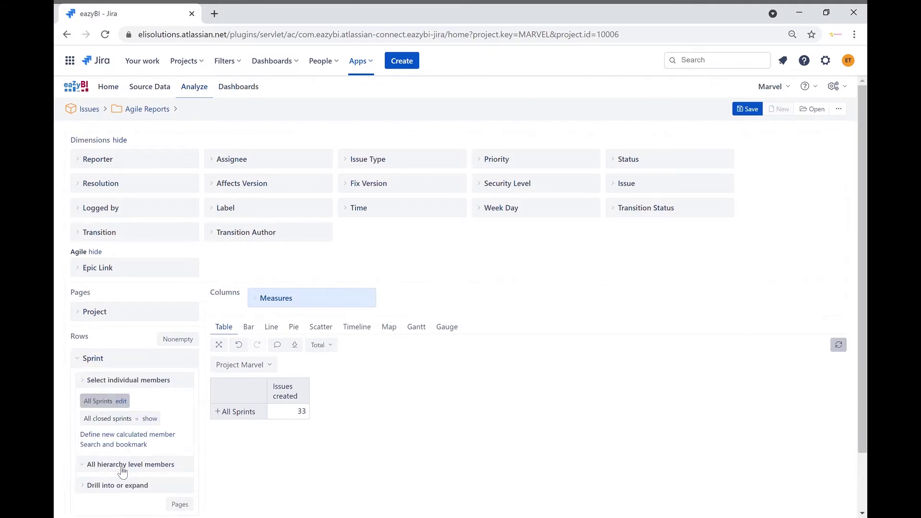
click(128, 430)
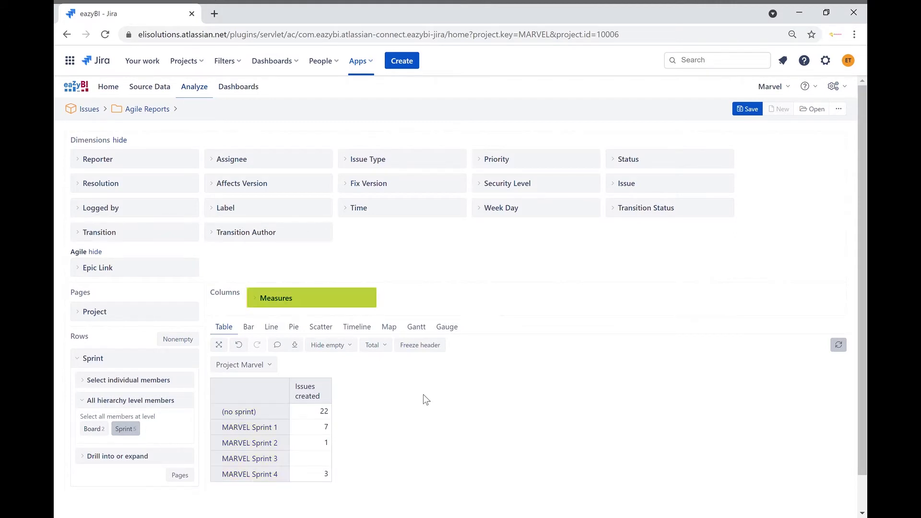
click(314, 303)
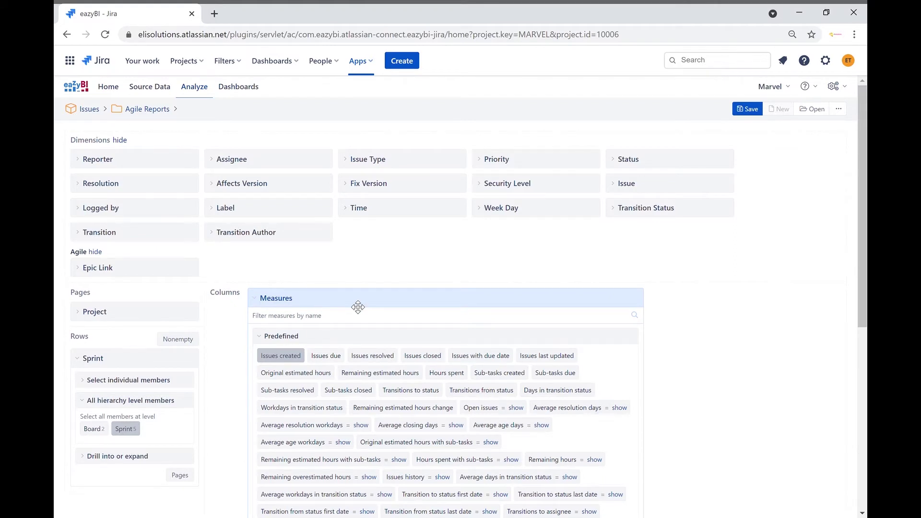
Replace Issues created with Sprint Story Points committed and completed columns (Sprint 1: 28/19).
click(279, 358)
scroll(321, 374, down, 3)
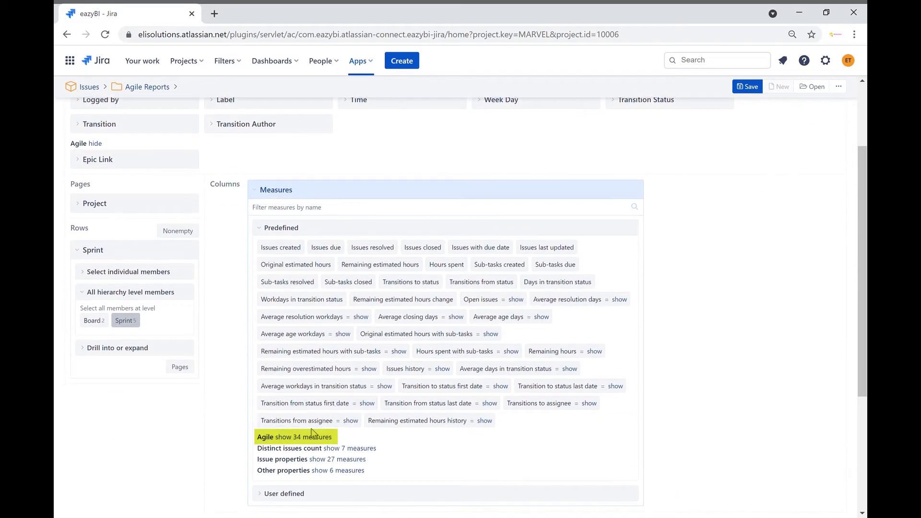
click(314, 436)
scroll(406, 379, down, 2)
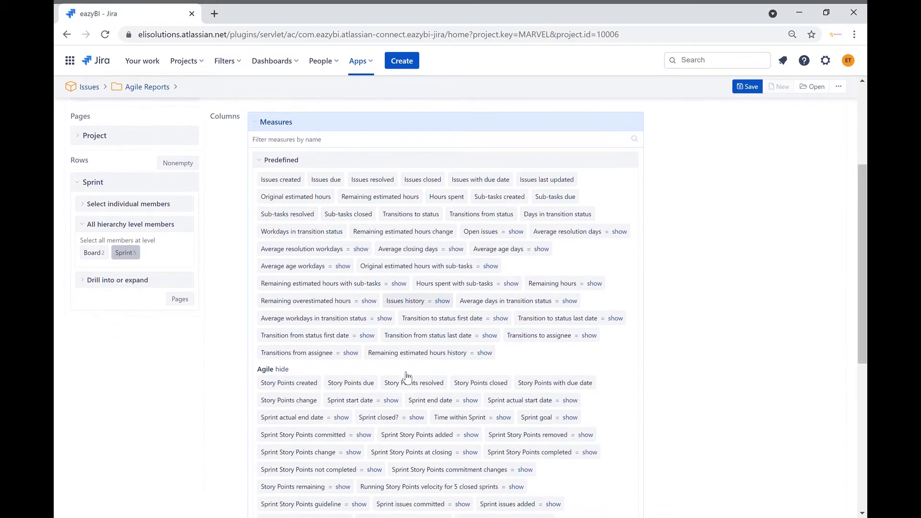
scroll(406, 377, down, 1)
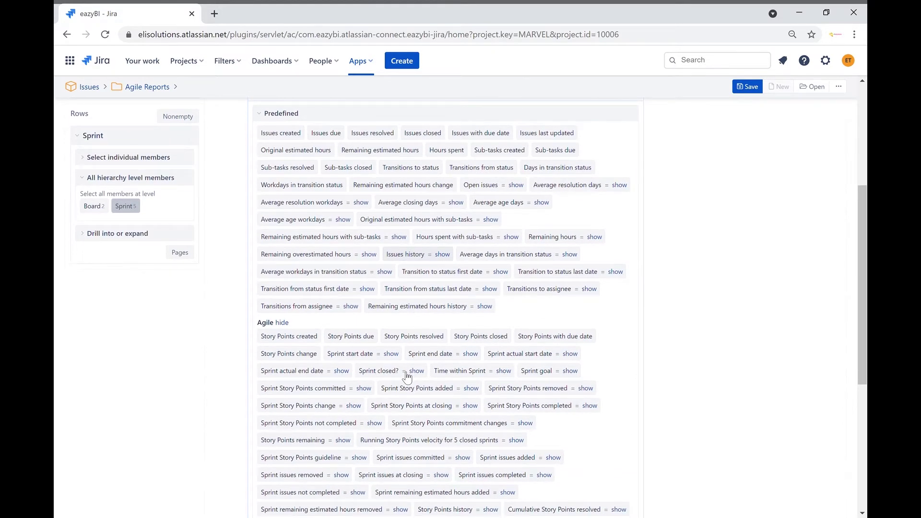
click(318, 388)
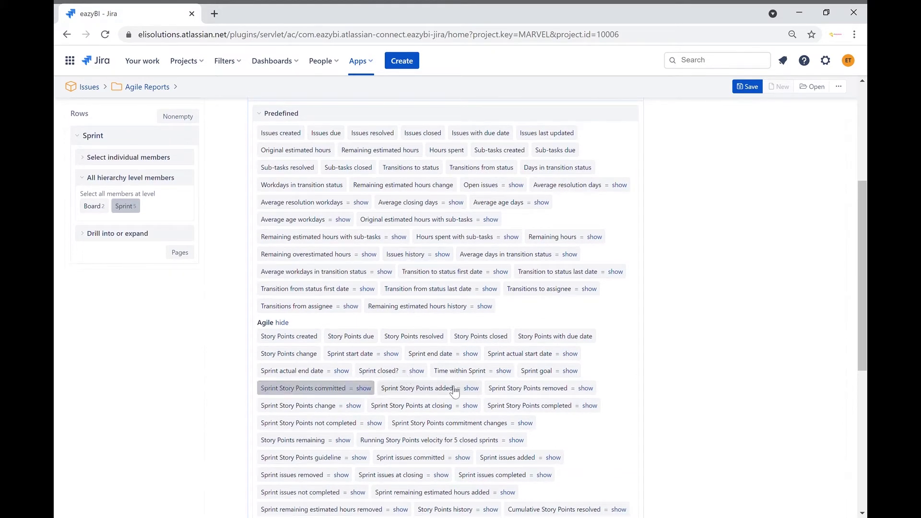
click(544, 412)
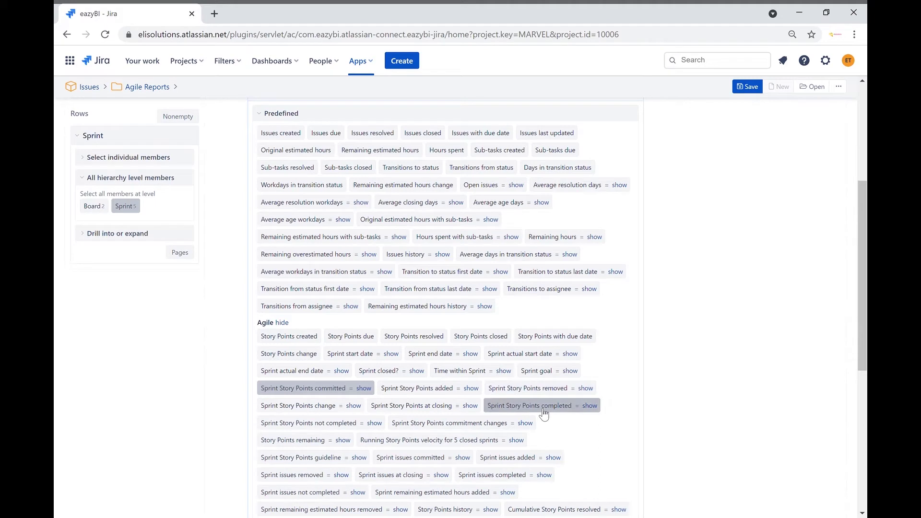
click(308, 116)
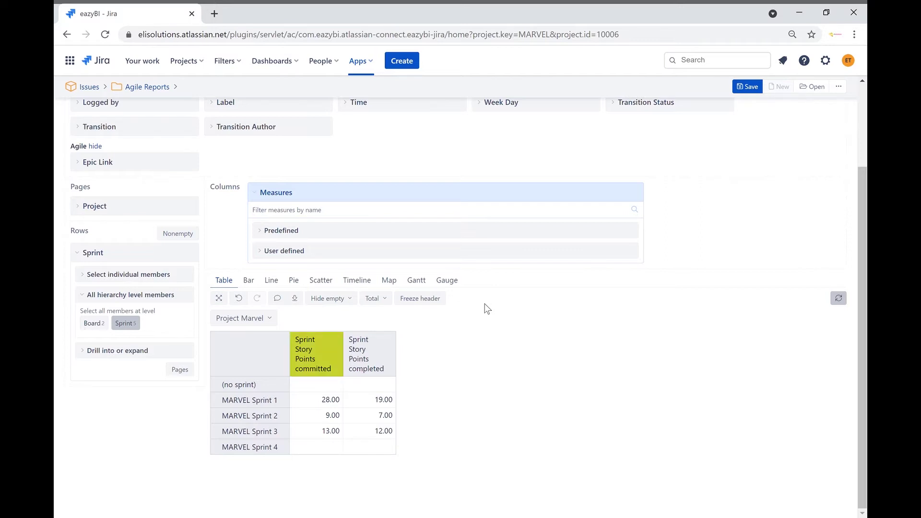
Filter rows to sprints whose Sprint Story Points committed is greater than 0.
click(319, 353)
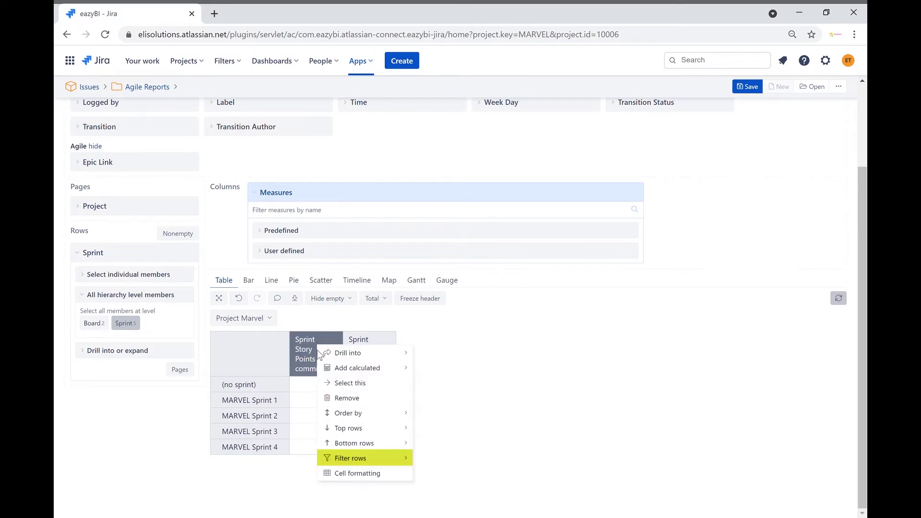
mouse_move(406, 457)
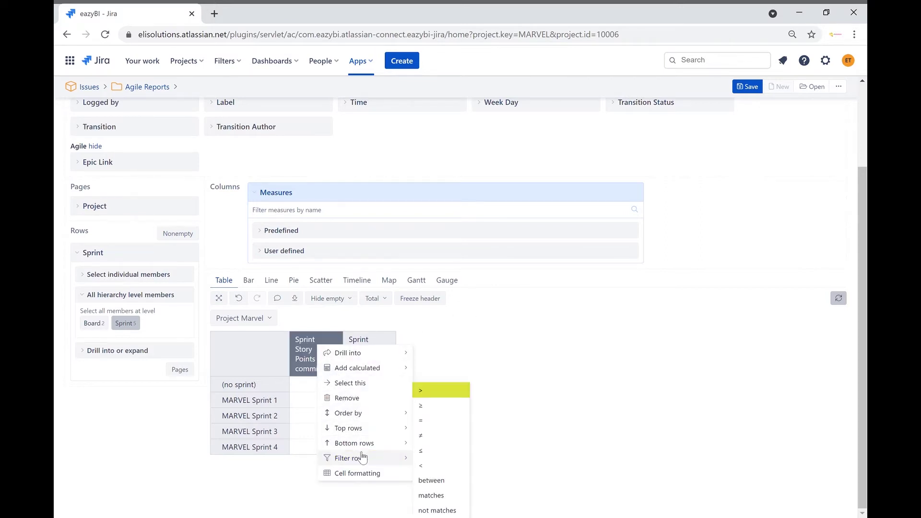
click(435, 394)
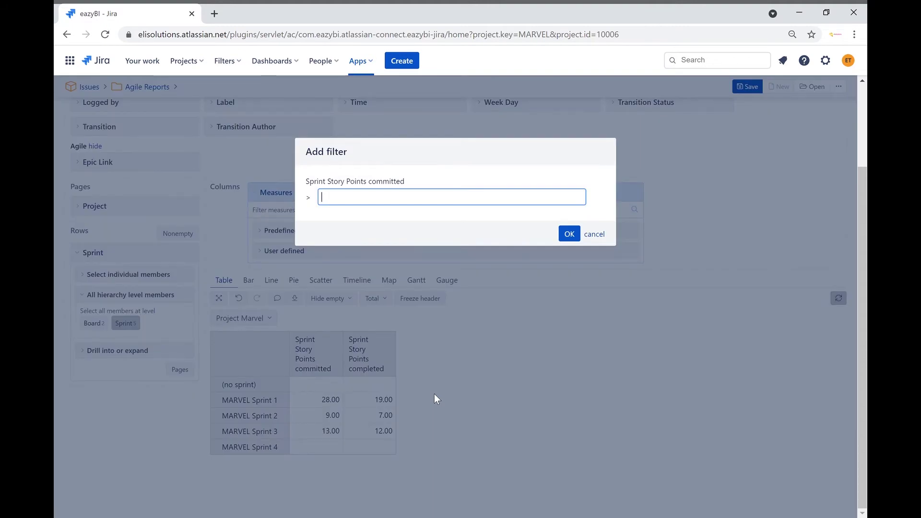
text(0)
click(569, 233)
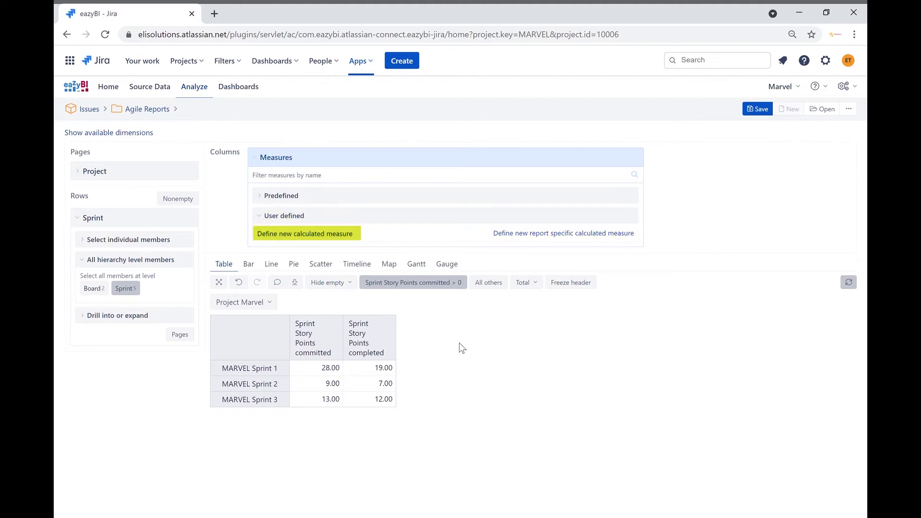
Define a new calculated measure named 'Sprint Story Points Committed and Completed'.
click(315, 236)
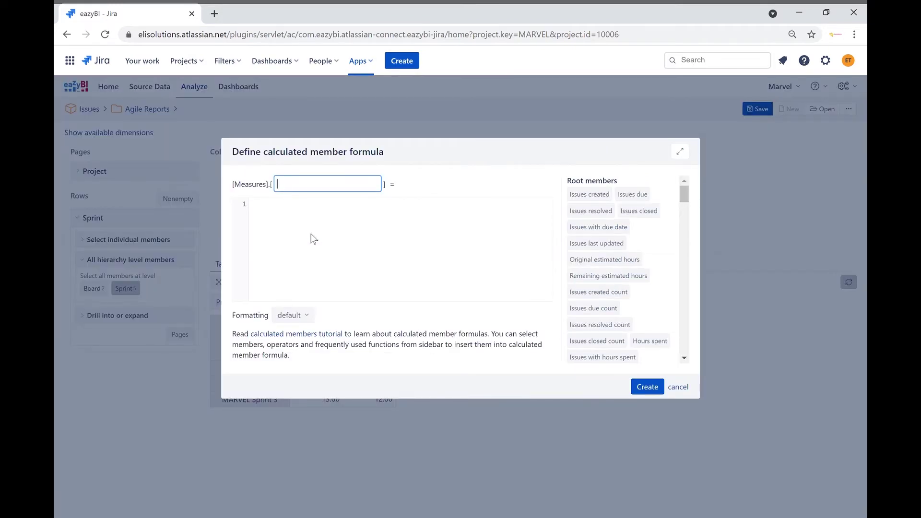
text(Sprint)
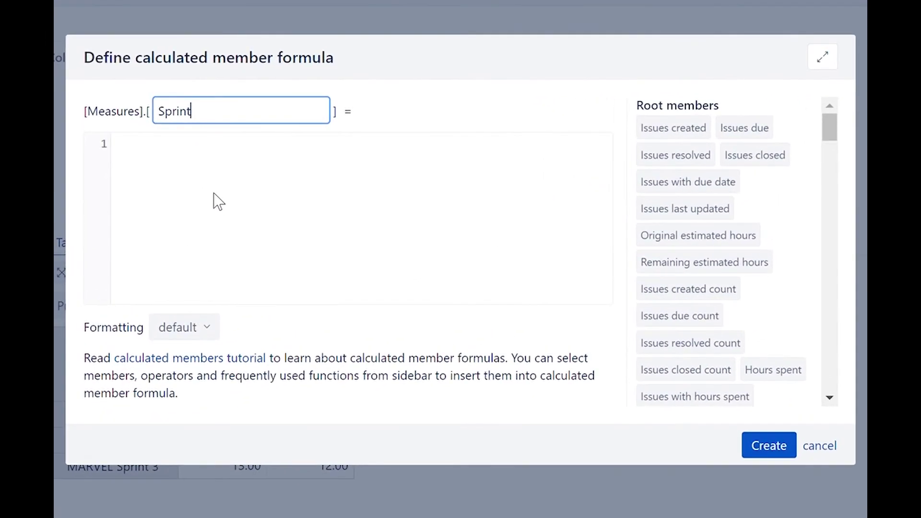
text( Story Points Com)
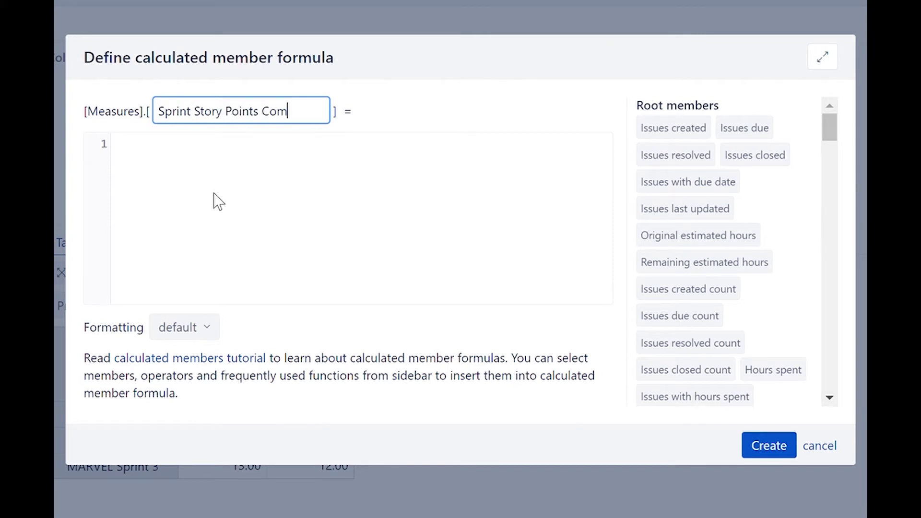
text(mitted and Complet)
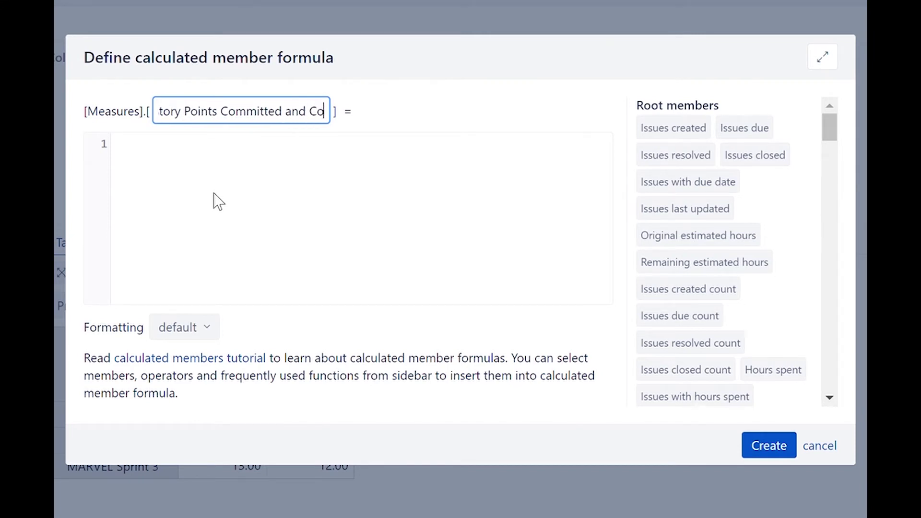
text(ed)
click(221, 191)
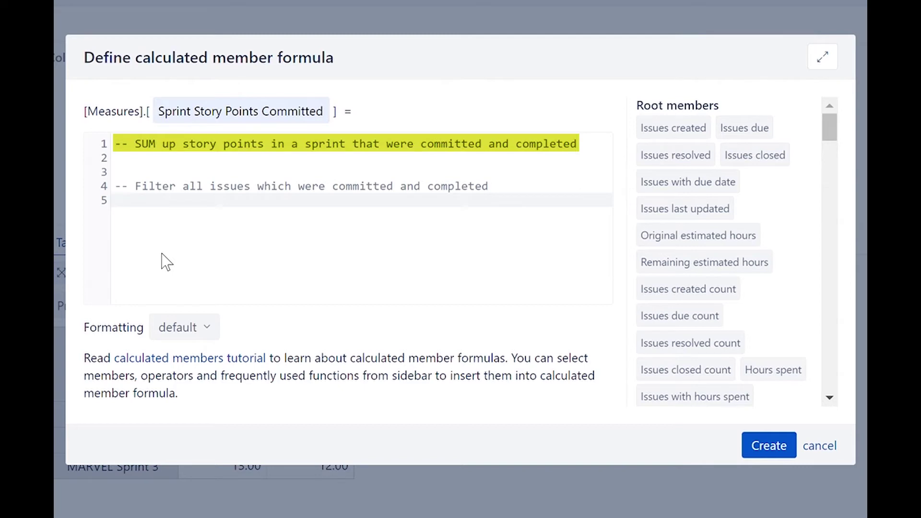
Insert the Filter function template and clear its <Set> placeholder.
text(Filter)
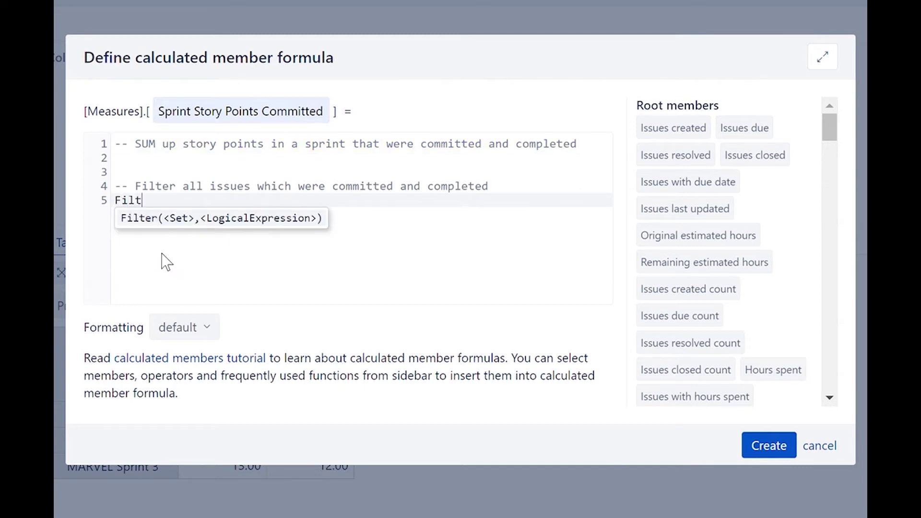
click(197, 224)
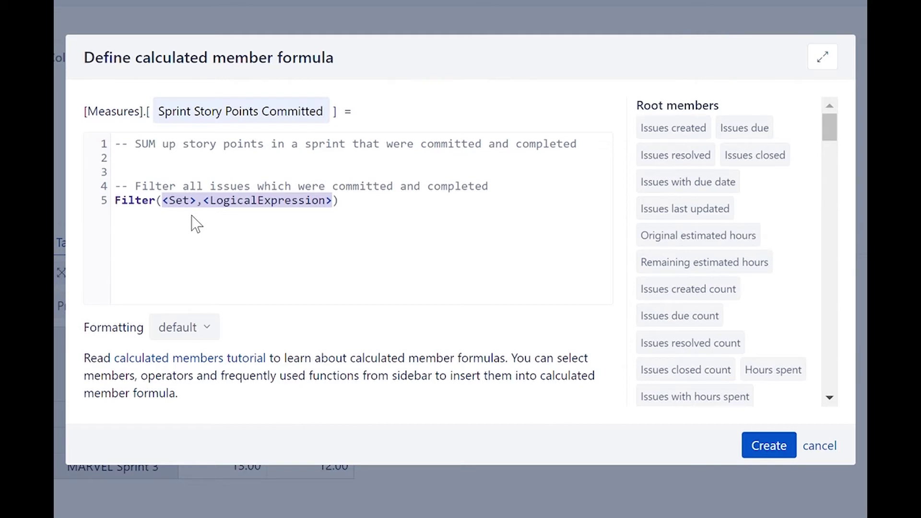
click(198, 201)
key(Return)
key(Return)
key(Up)
key(Up)
key(End)
key(BackSpace)
key(BackSpace)
key(BackSpace)
key(BackSpace)
key(BackSpace)
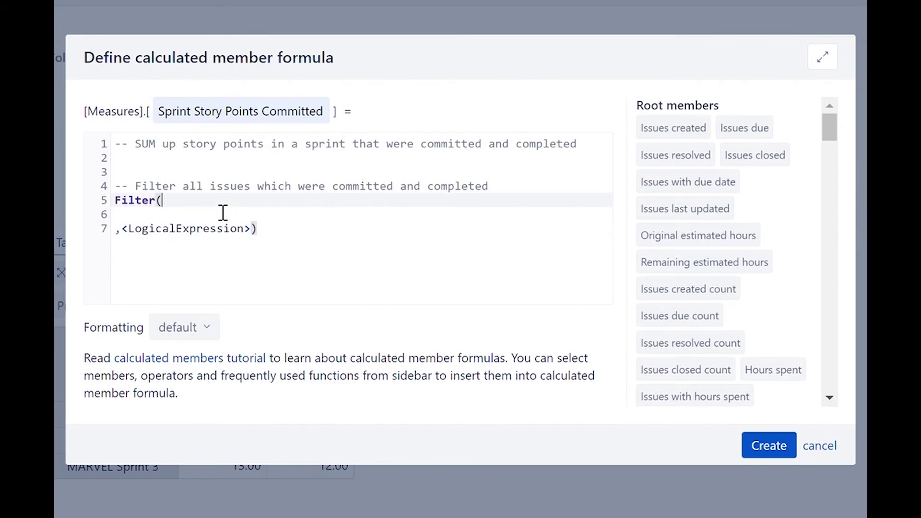
Use Descendants of [Issue].CurrentHierarchyMember as the Filter set.
text(Desc)
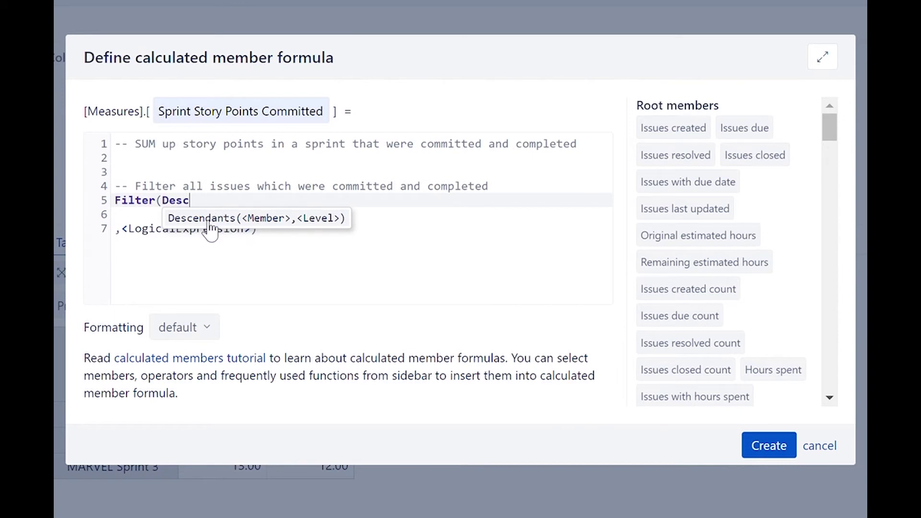
key(Return)
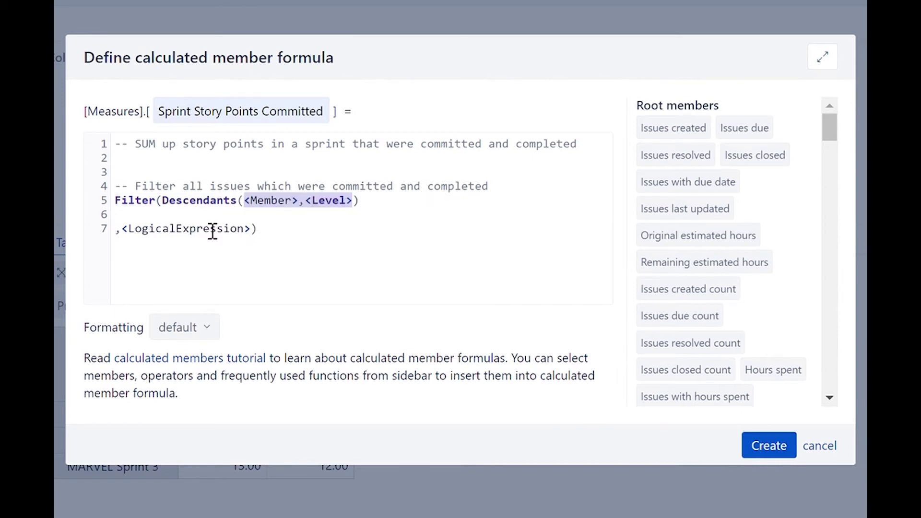
click(300, 205)
key(BackSpace)
key(BackSpace)
key(BackSpace)
key(BackSpace)
key(BackSpace)
key(BackSpace)
key(BackSpace)
key(BackSpace)
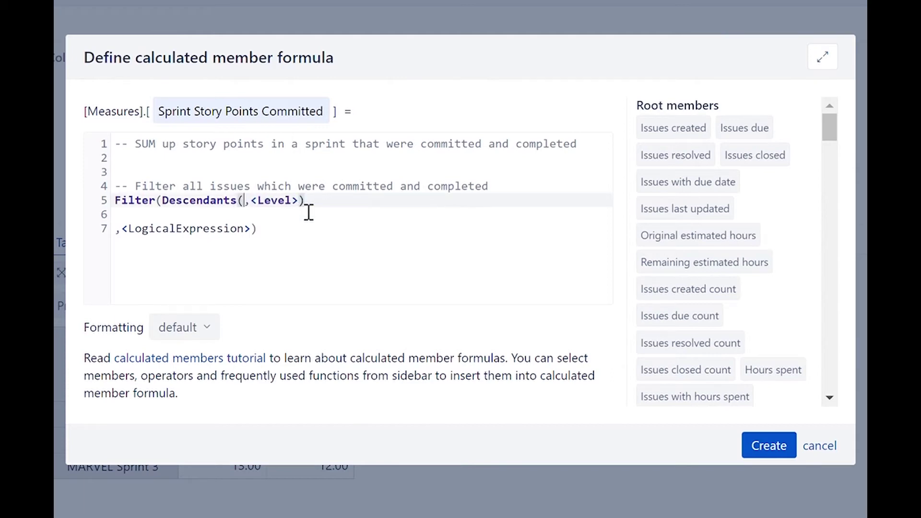
text([i)
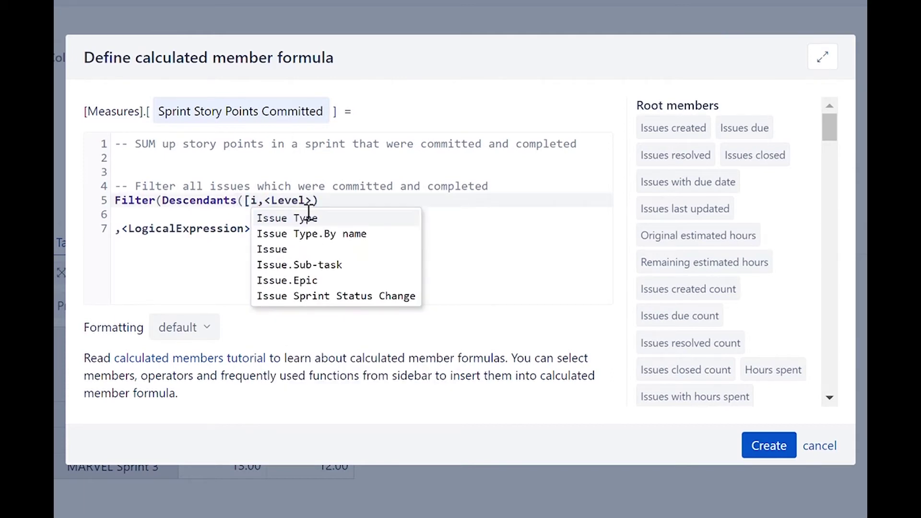
click(290, 249)
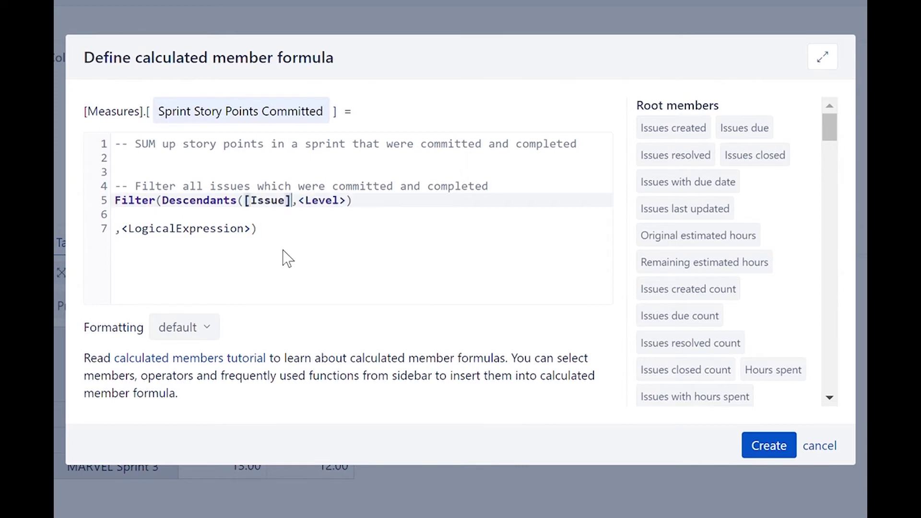
text(.)
click(352, 312)
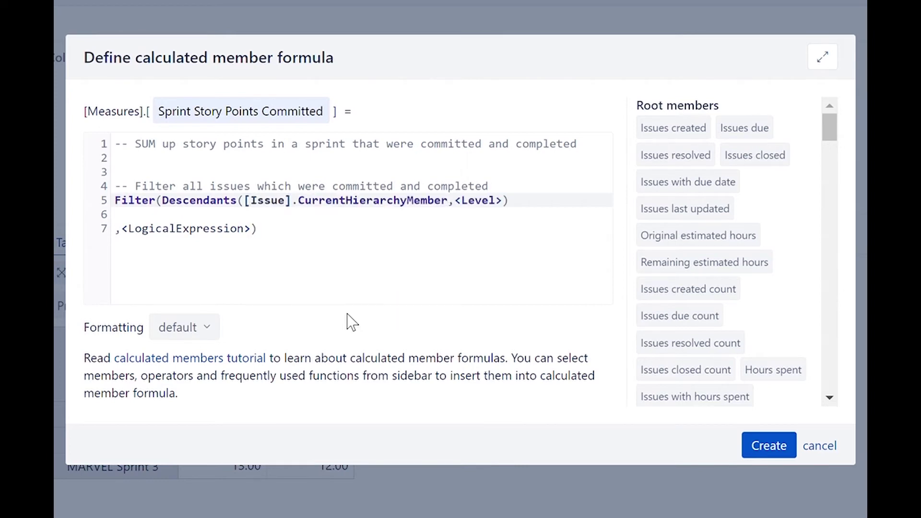
Set the Descendants level argument to [Issue].[Issue].
click(514, 206)
drag(504, 208, 467, 208)
key(BackSpace)
text([I)
click(481, 249)
text(.[)
click(534, 238)
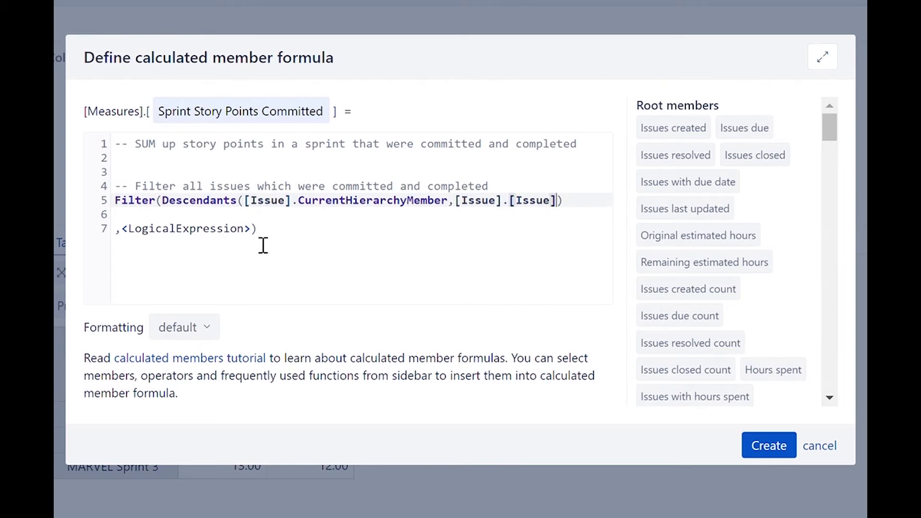
Write the first condition: [Measures].[Sprint Story Points committed] > 0 AND.
drag(252, 233, 136, 237)
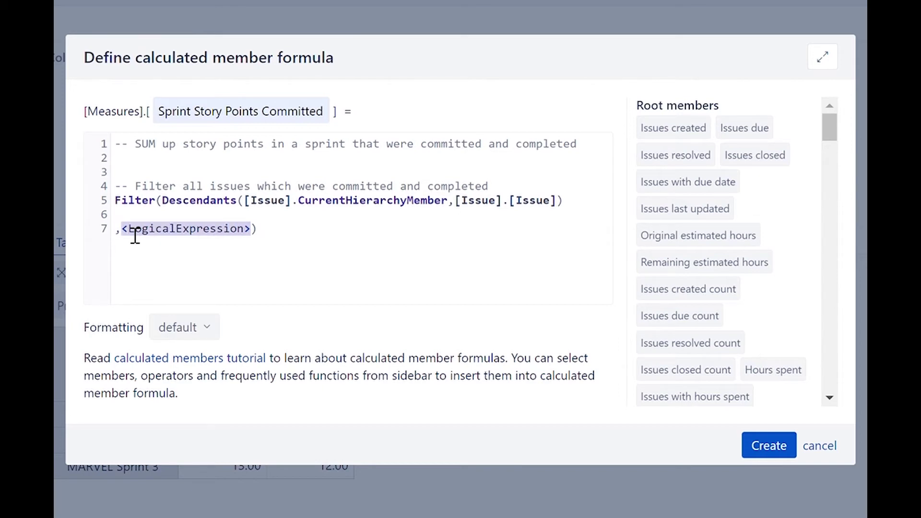
text([)
key(Return)
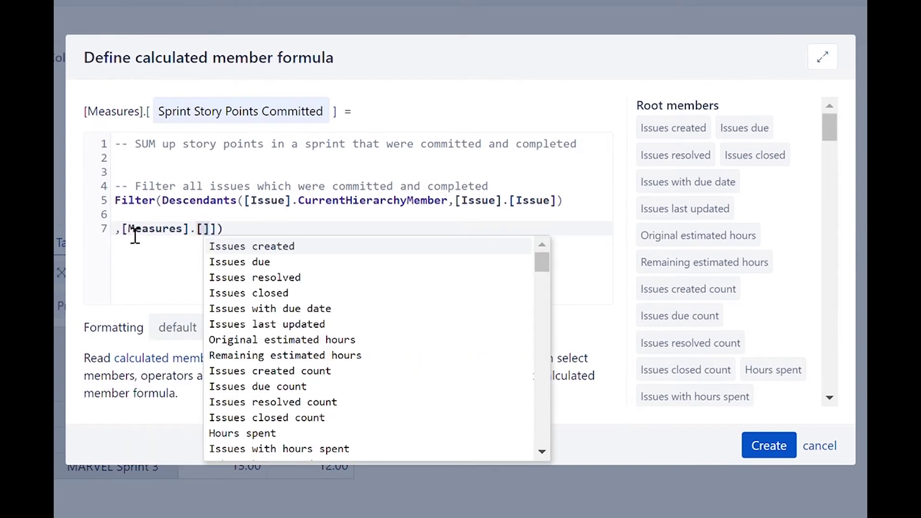
text(Sprint Story)
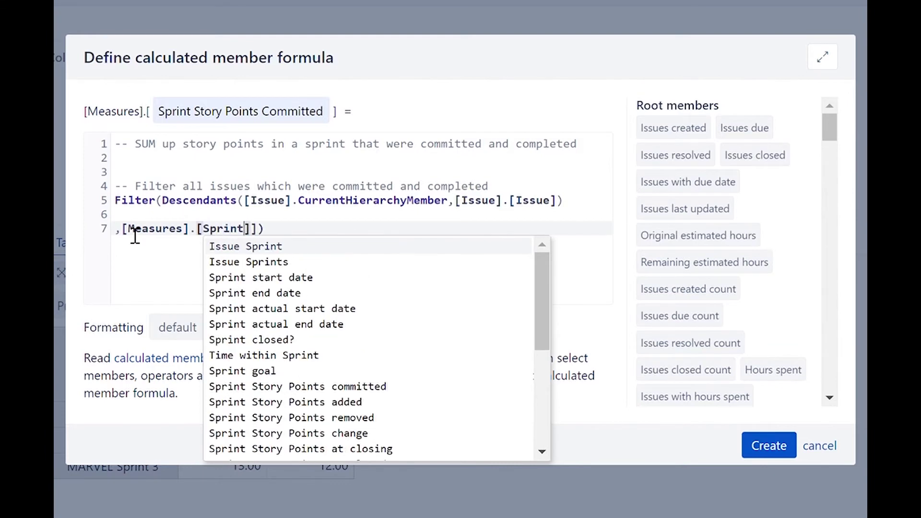
click(235, 249)
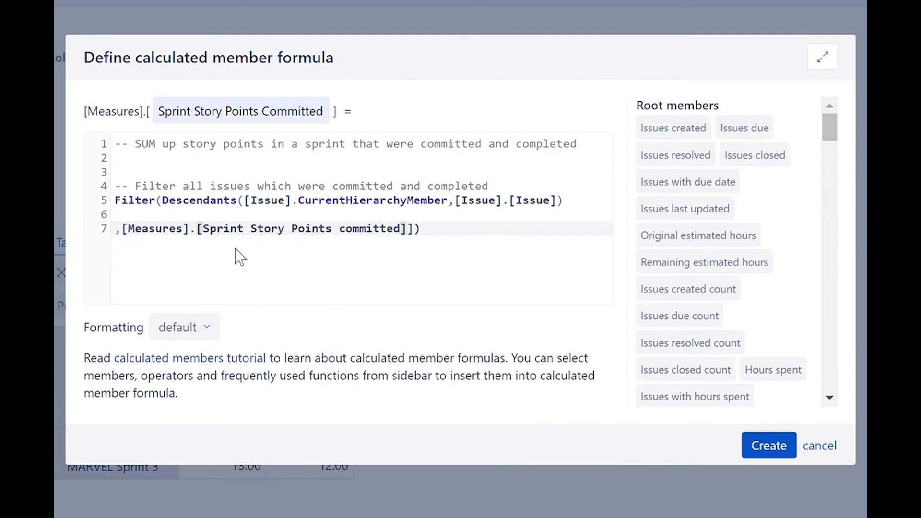
text(>0 A)
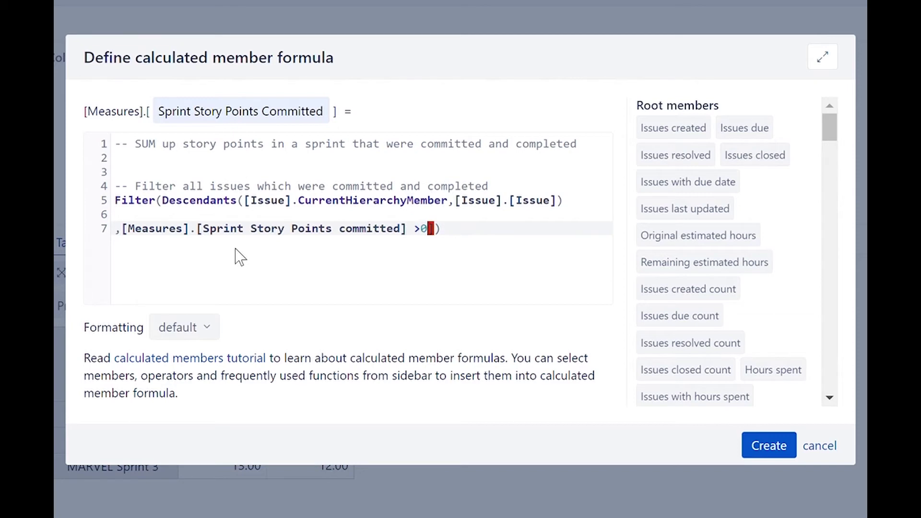
text(ND)
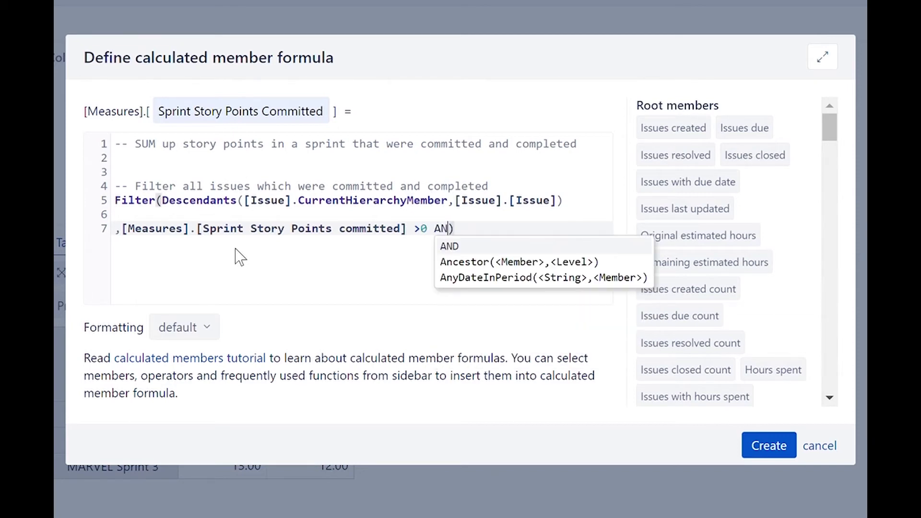
key(Return)
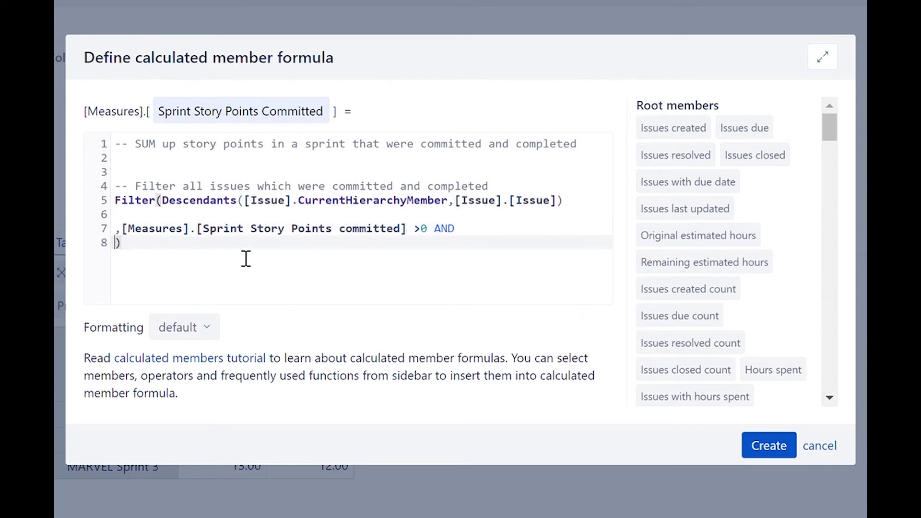
Add the second condition [Measures].[Sprint Story Points completed] > 0 and tidy spacing.
text([)
key(Return)
text(.)
key(BackSpace)
key(Right)
text(.)
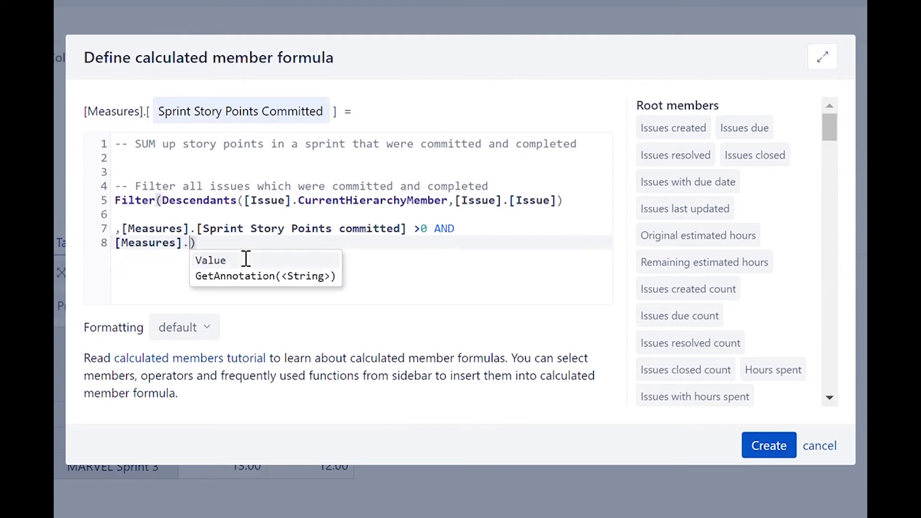
text([Sprint story)
click(352, 340)
text(> 0)
key(Return)
key(Up)
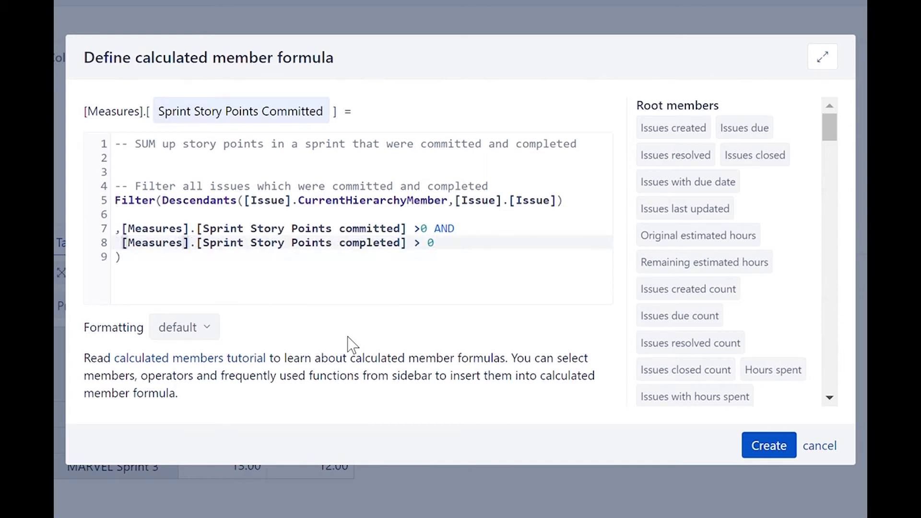
click(424, 230)
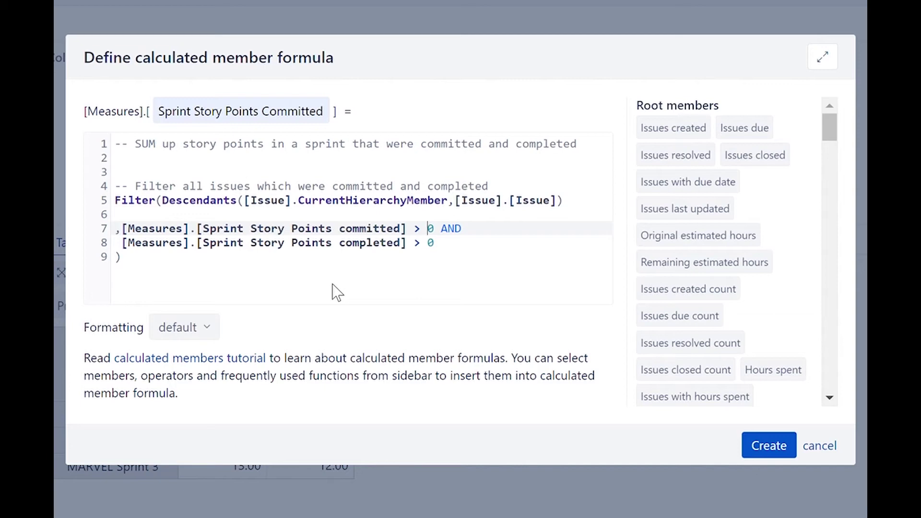
Wrap the Filter block inside a Sum function.
click(166, 165)
text(SUM)
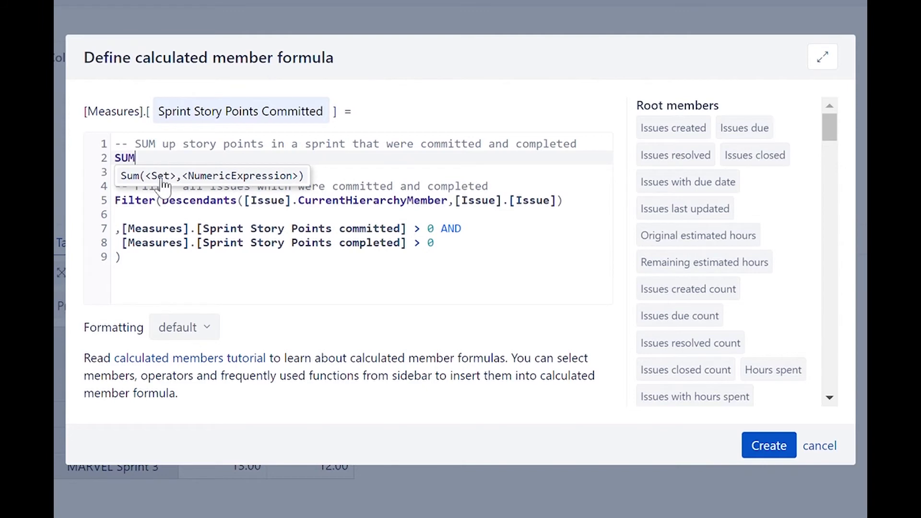
key(Return)
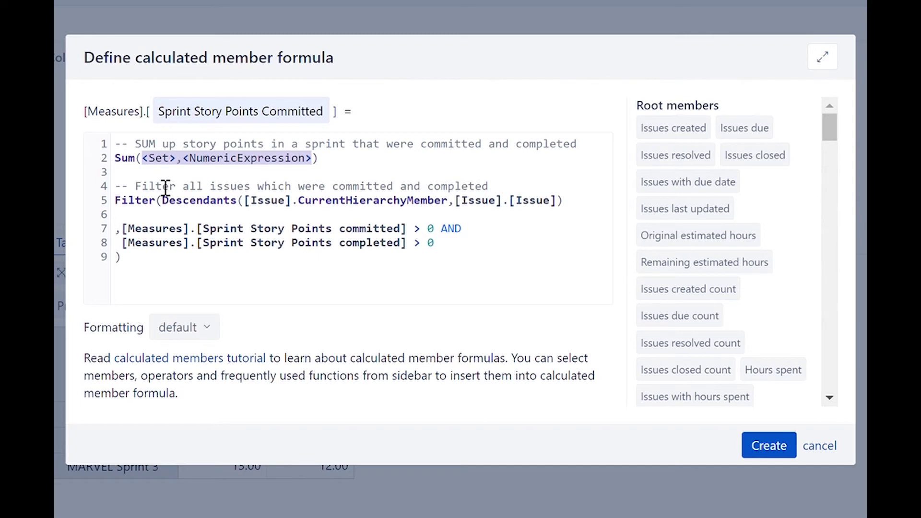
click(317, 160)
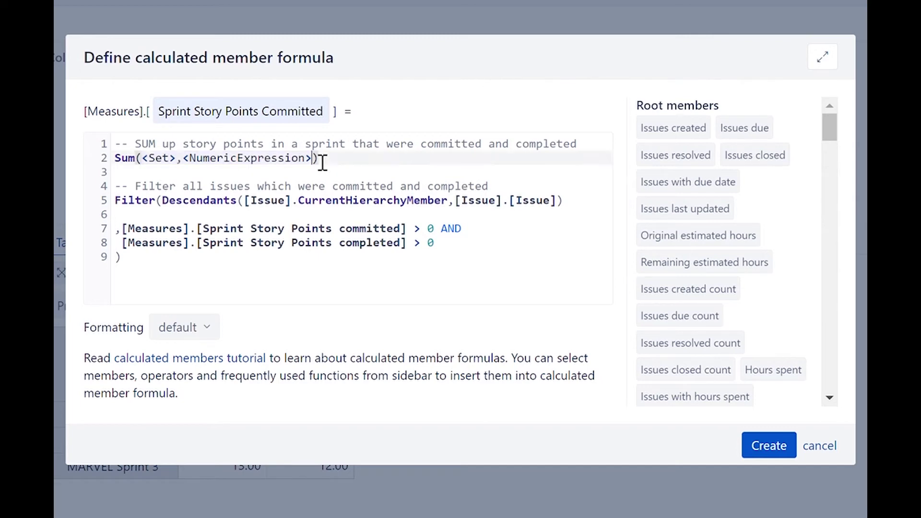
drag(313, 160, 154, 168)
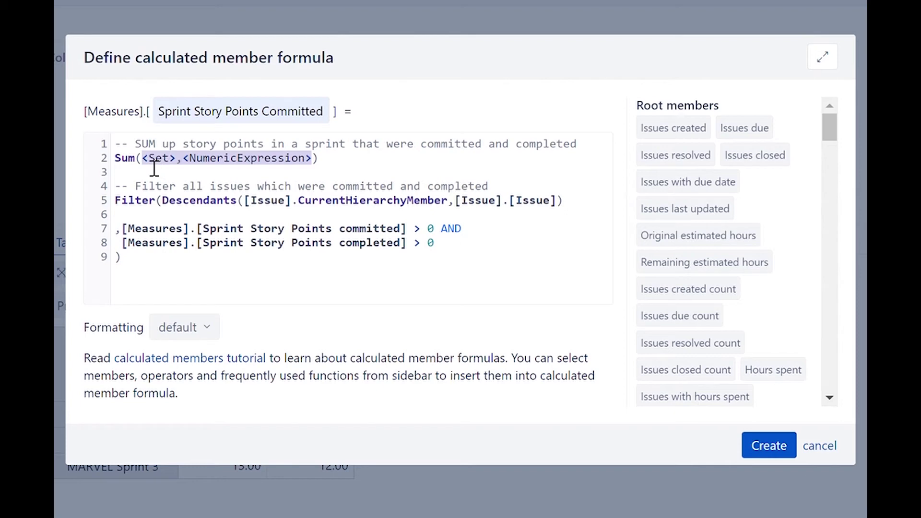
key(BackSpace)
key(Delete)
click(162, 271)
text(,)
key(Return)
key(Return)
key(Return)
text())
Indent the Filter block and sum [Measures].[Sprint Story Points completed] over it.
drag(115, 181, 128, 259)
key(Tab)
click(126, 264)
click(206, 286)
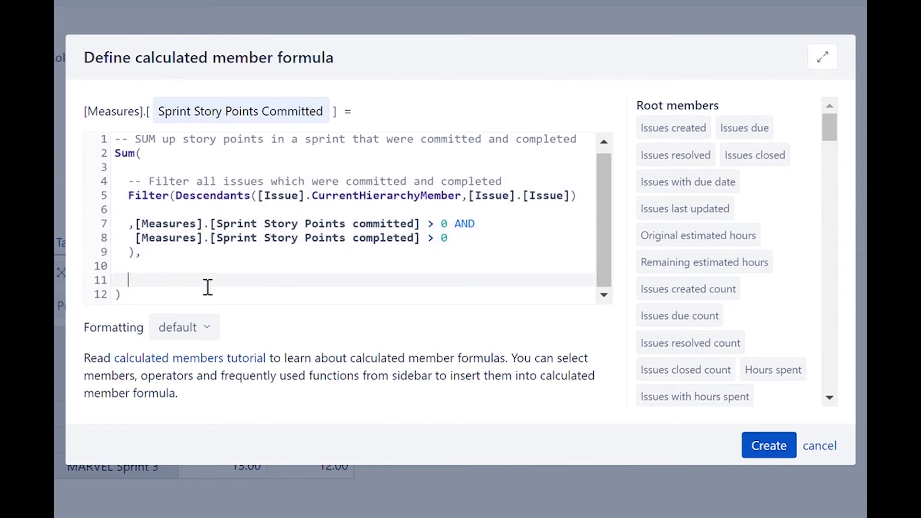
text([)
key(Return)
text(.[Sprint)
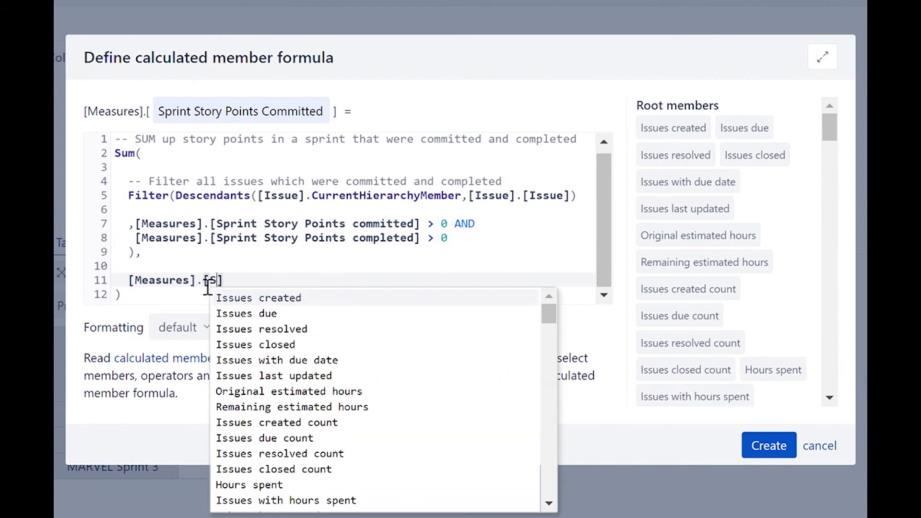
text( S)
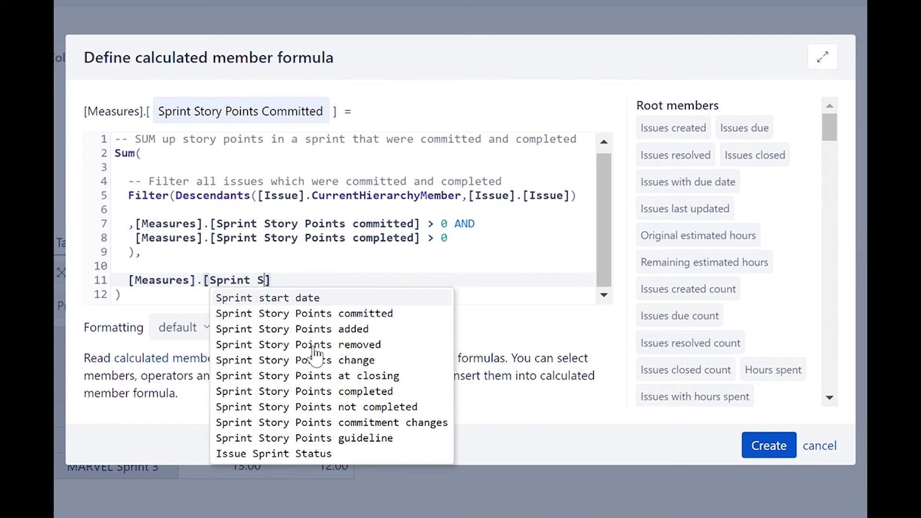
click(314, 390)
Remove the blank formula line and create the measure.
click(308, 174)
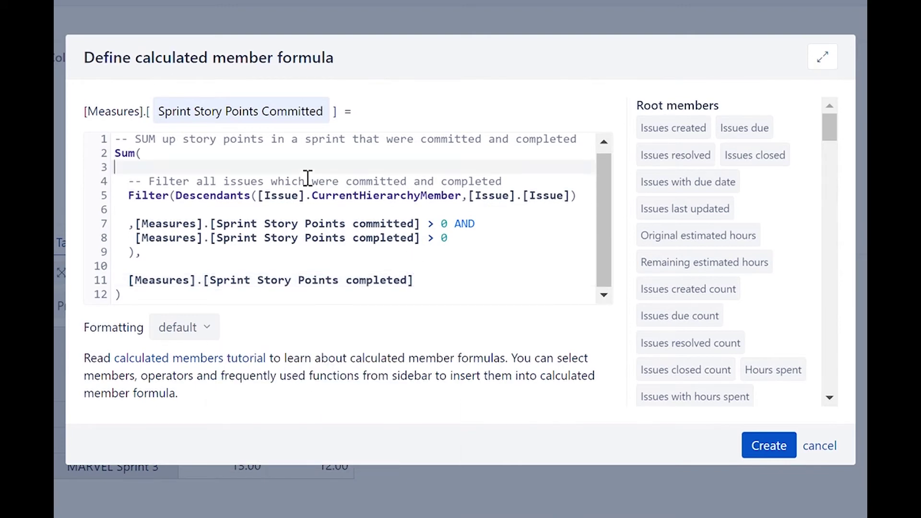
key(BackSpace)
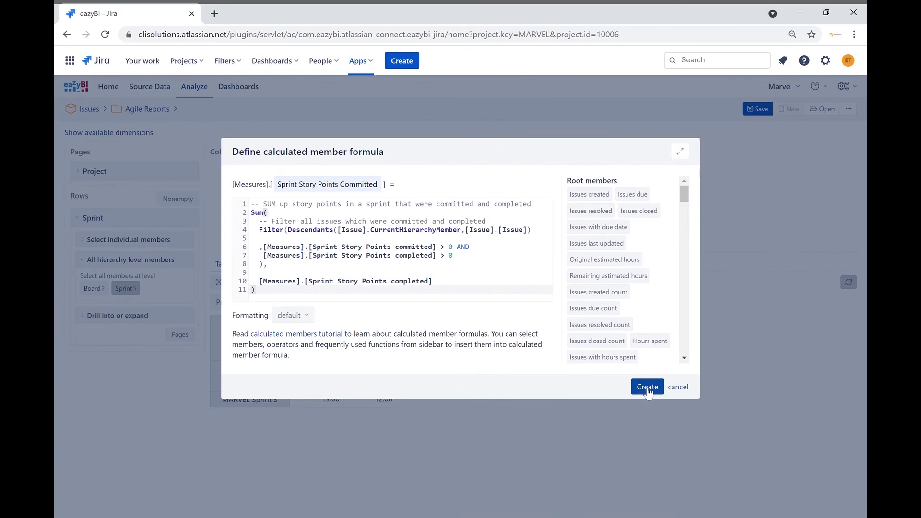
click(763, 446)
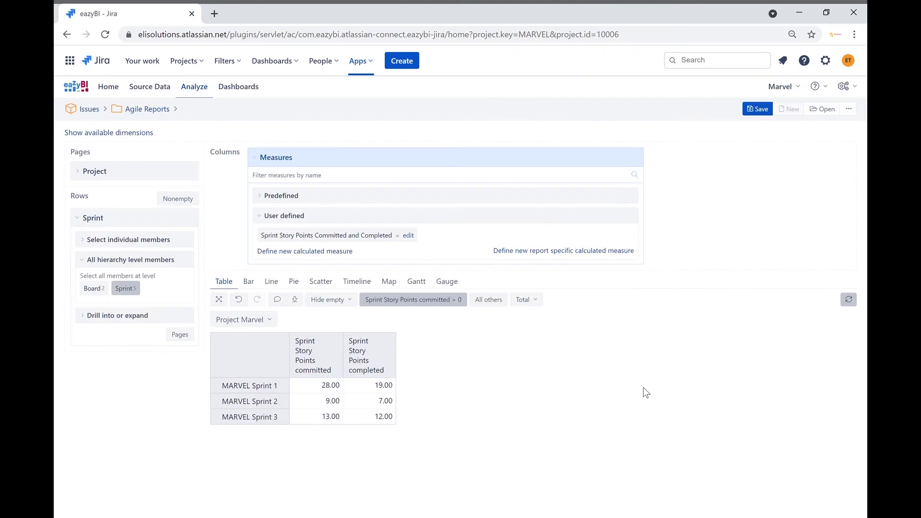
Add the Committed and Completed column and copy its formula from the edit dialog.
click(355, 242)
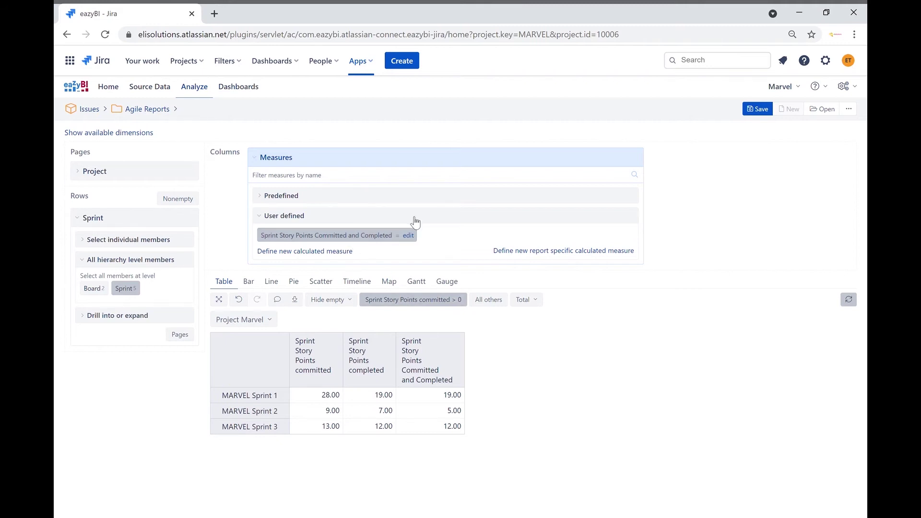
click(409, 235)
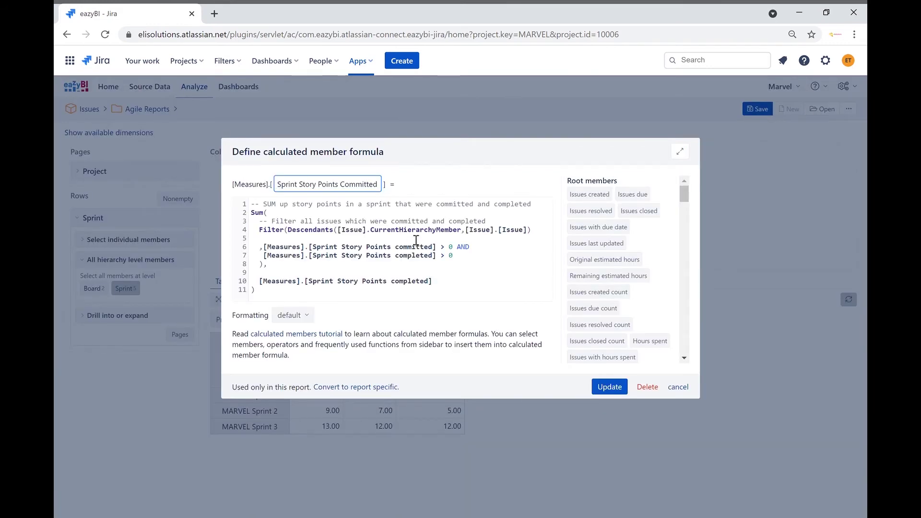
key(ctrl+a)
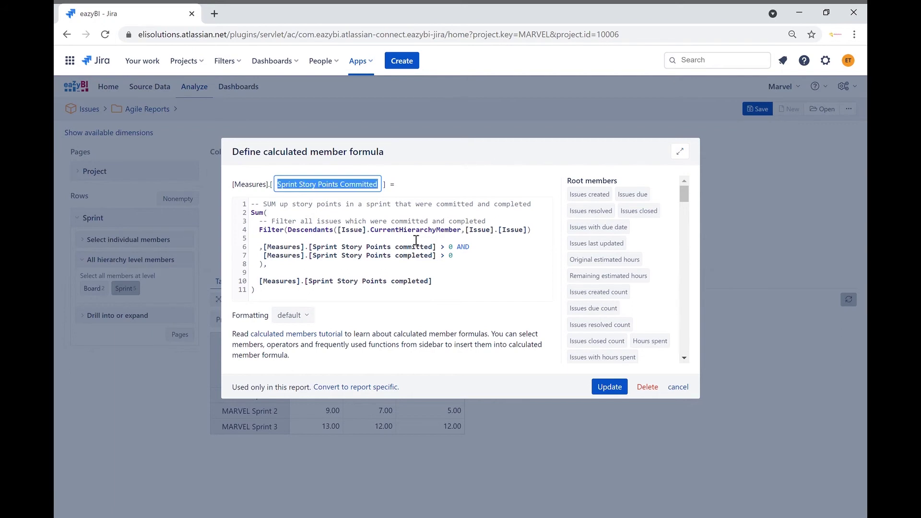
click(416, 240)
key(ctrl+a)
key(ctrl+c)
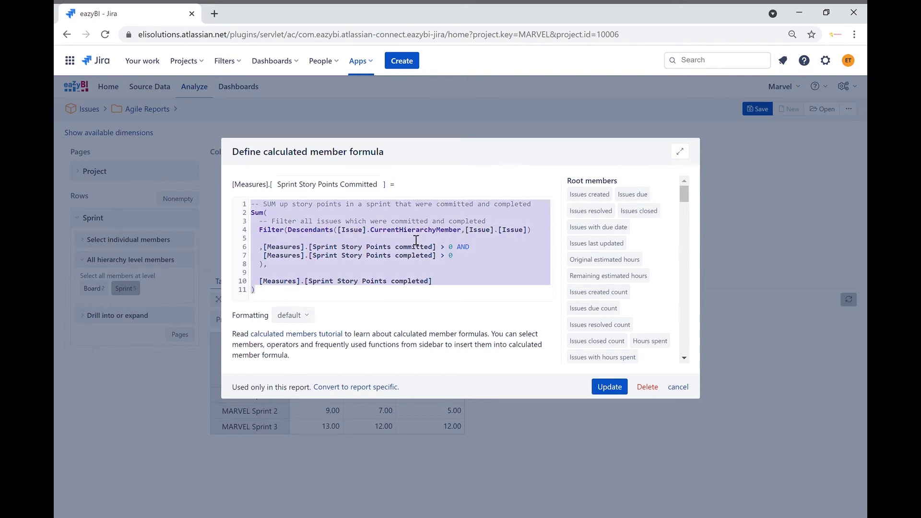
Start a new calculated measure named 'Sprint Story Points Committed and Not Completed'.
click(677, 386)
click(330, 251)
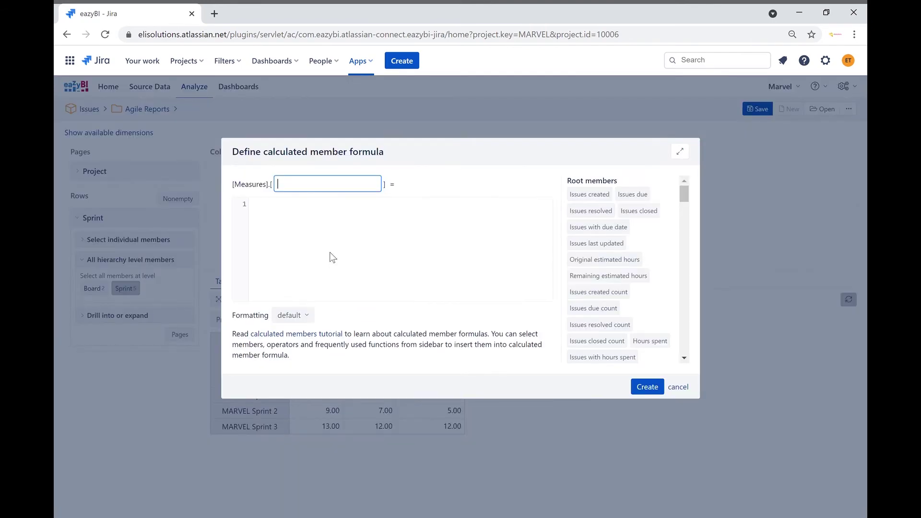
text(Sprint Story Points C)
text(ommitted and Not Comple)
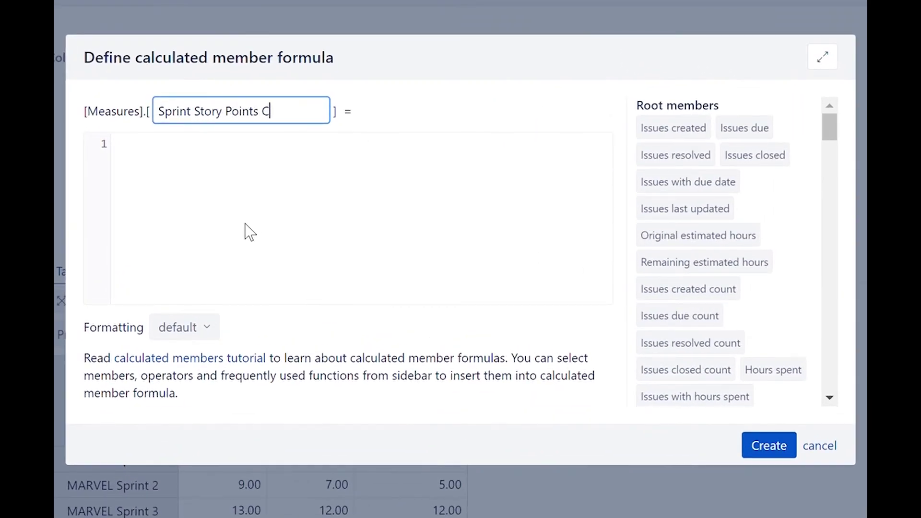
text(ted)
Paste the copied formula and insert 'not' before 'completed' in both comments and both measures.
click(240, 172)
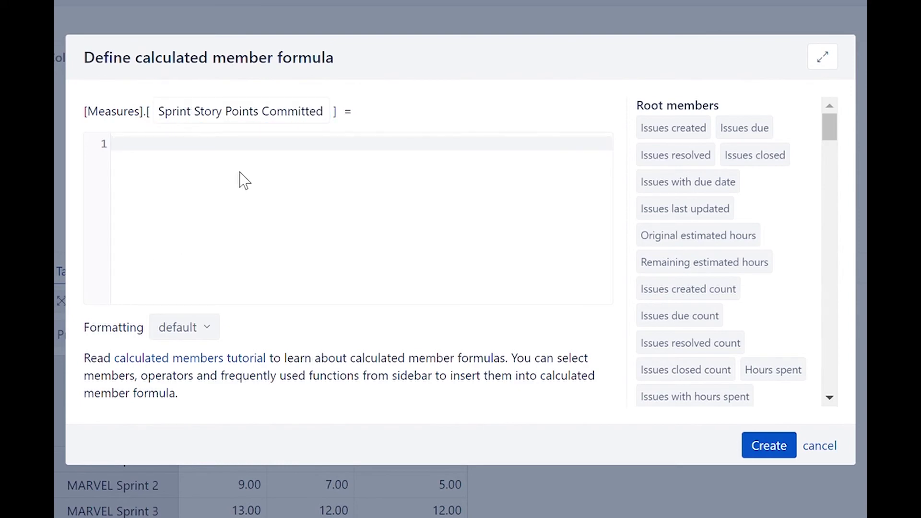
key(ctrl+v)
click(528, 156)
text(not)
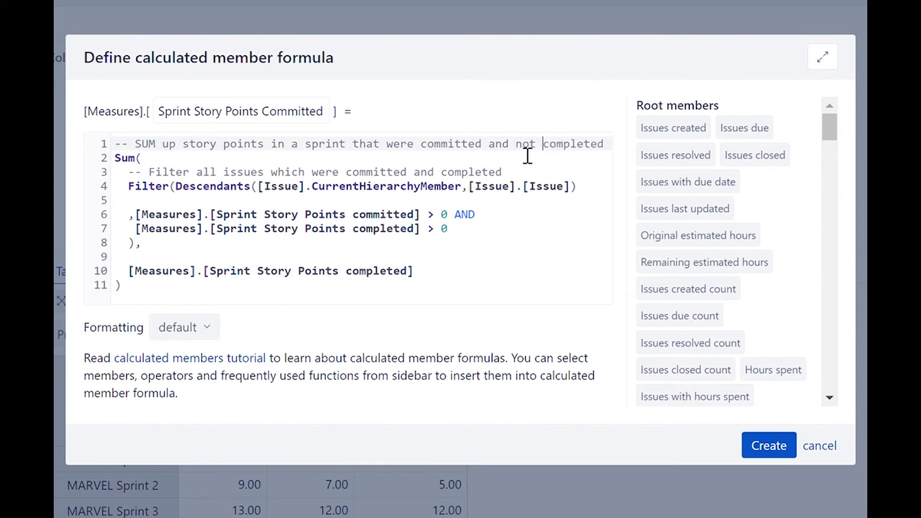
click(449, 176)
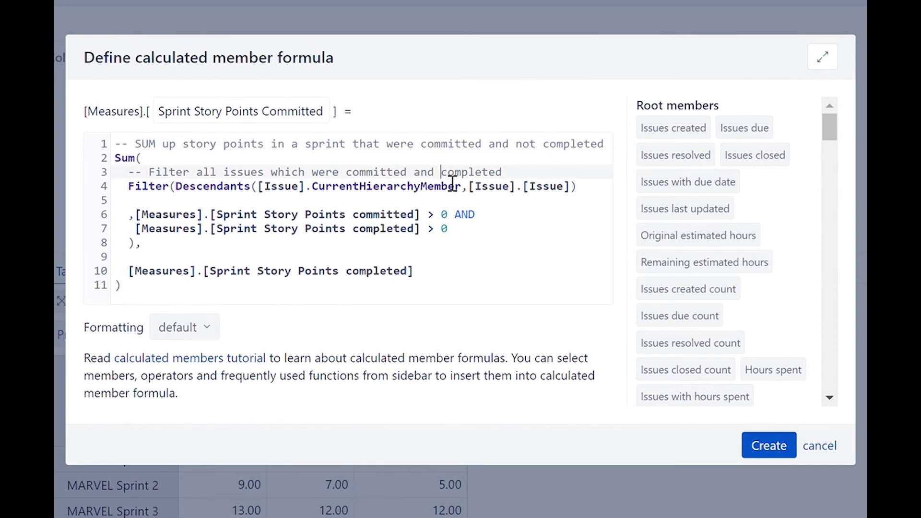
text(not)
click(360, 234)
text(not)
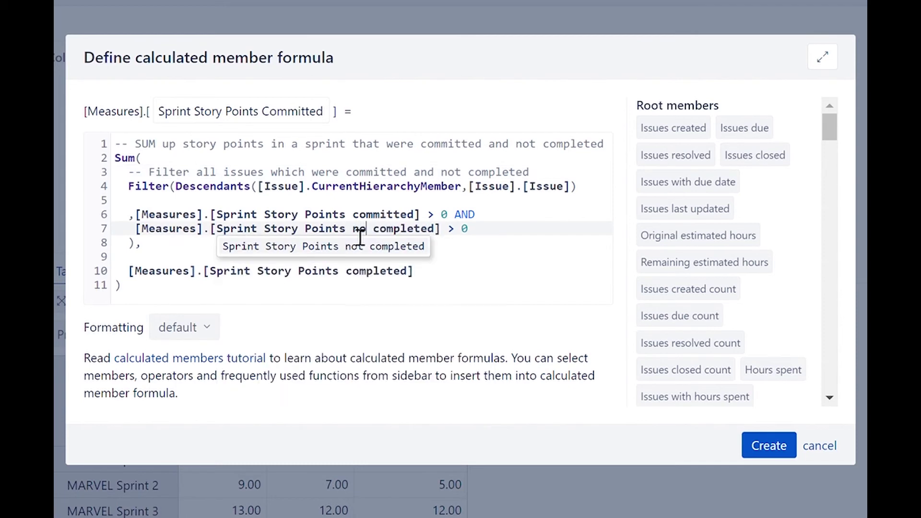
click(356, 280)
text(not)
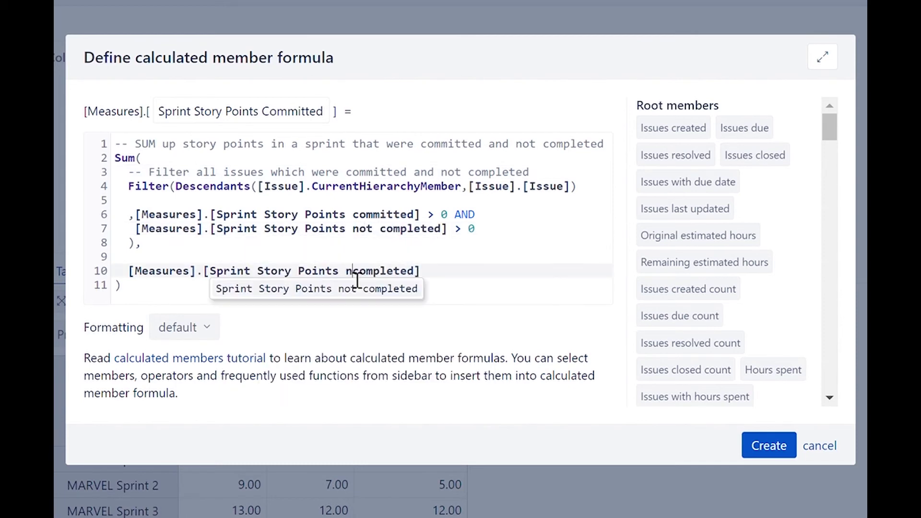
Create the measure and add it as a column showing 9, 4 and 1.
key(Escape)
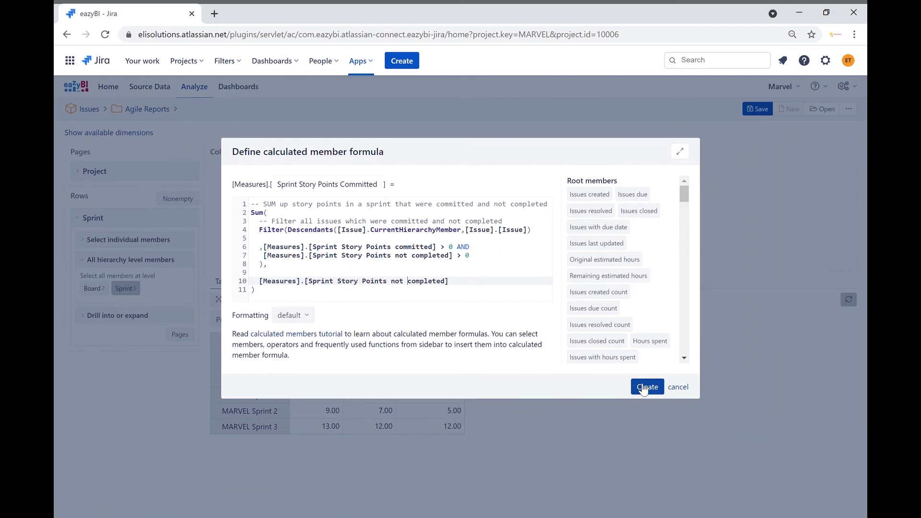
click(769, 446)
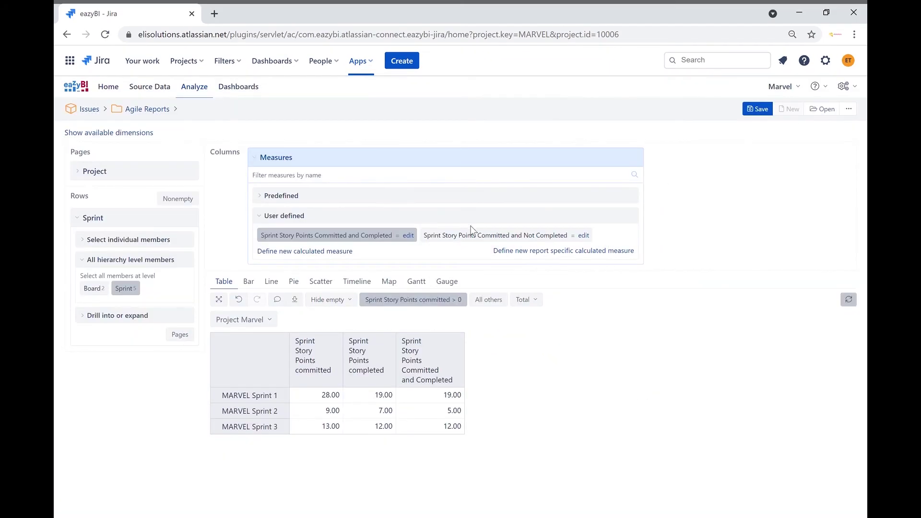
click(461, 237)
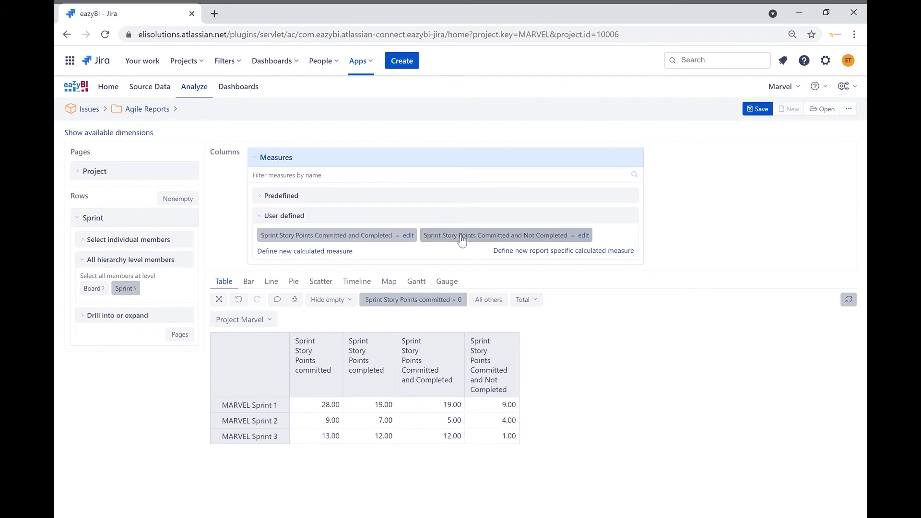
Start a Reliability measure with [Measures].[Sprint Story Points Committed and Completed] / as its formula.
click(307, 251)
text(Rel)
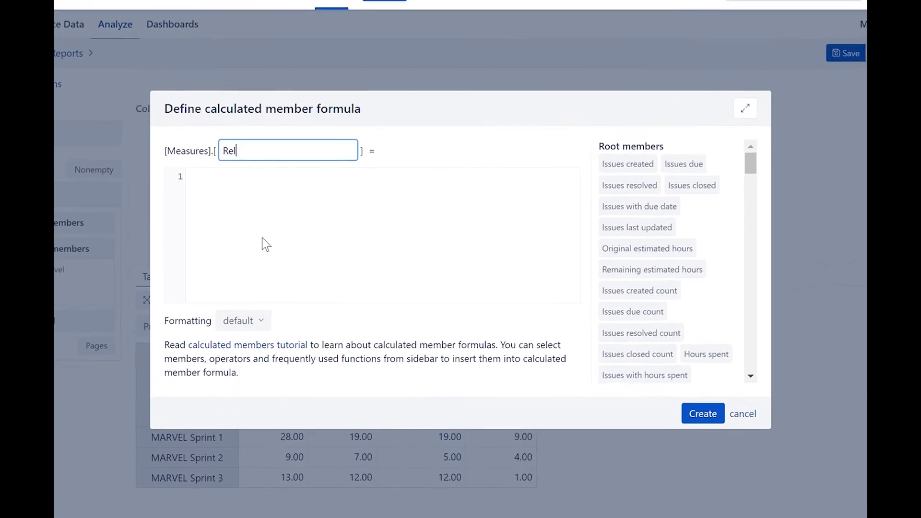
text(iability)
click(306, 221)
text([)
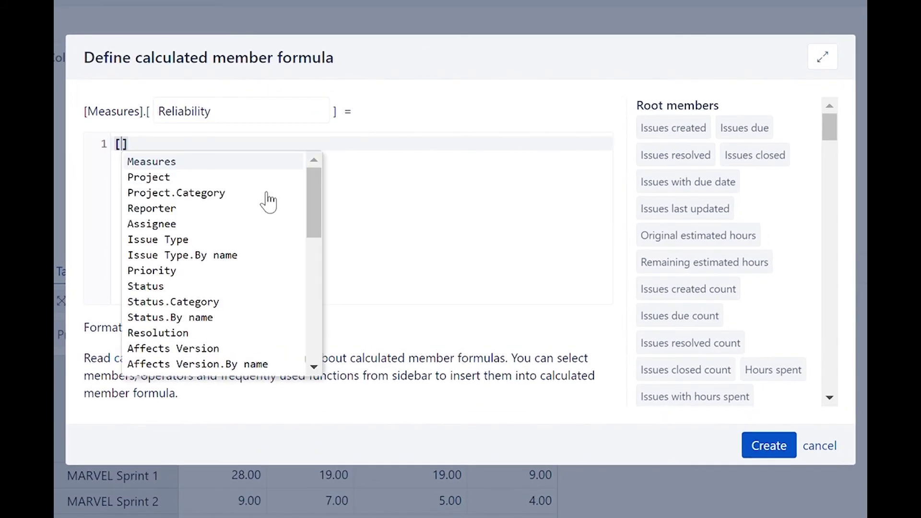
text(m)
key(Return)
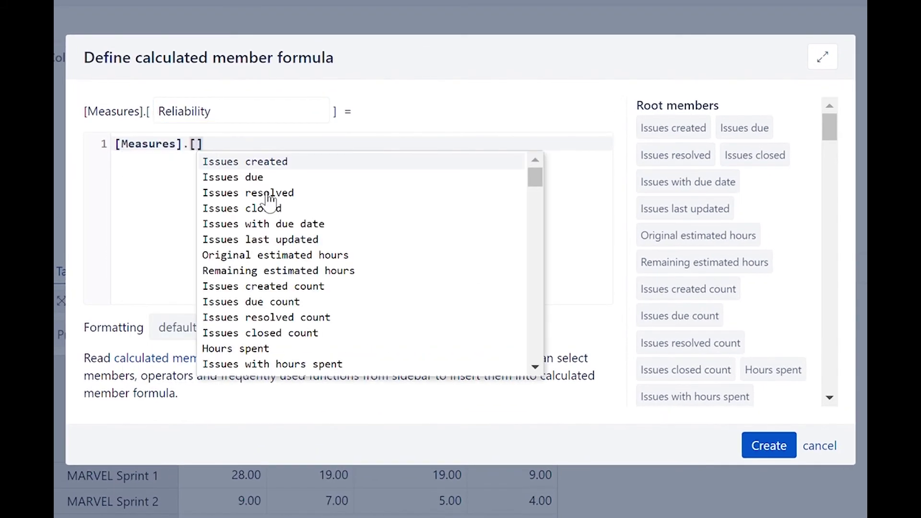
text(Sprint Story Points Committed and Completed)
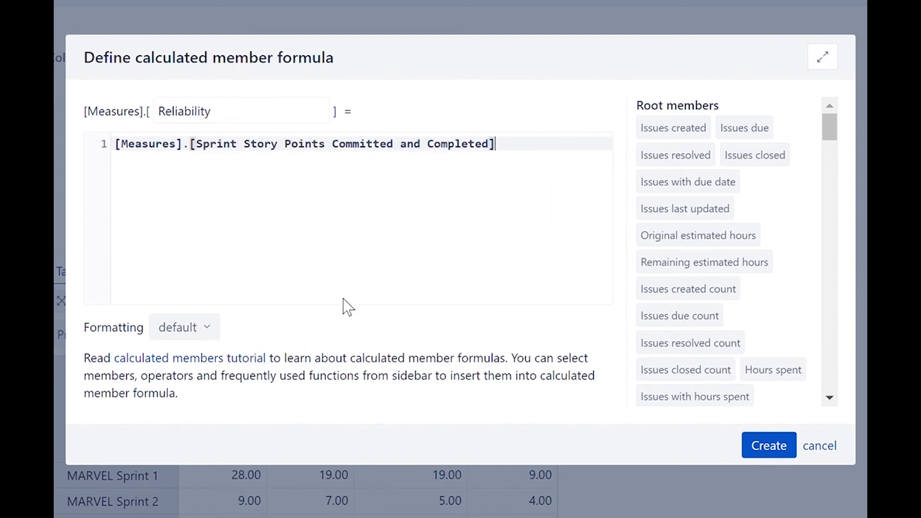
click(346, 302)
text(/)
key(Return)
Divide by Sprint Story Points committed, create it, and add Reliability as a column (0.68, 0.56, 0.92).
text([)
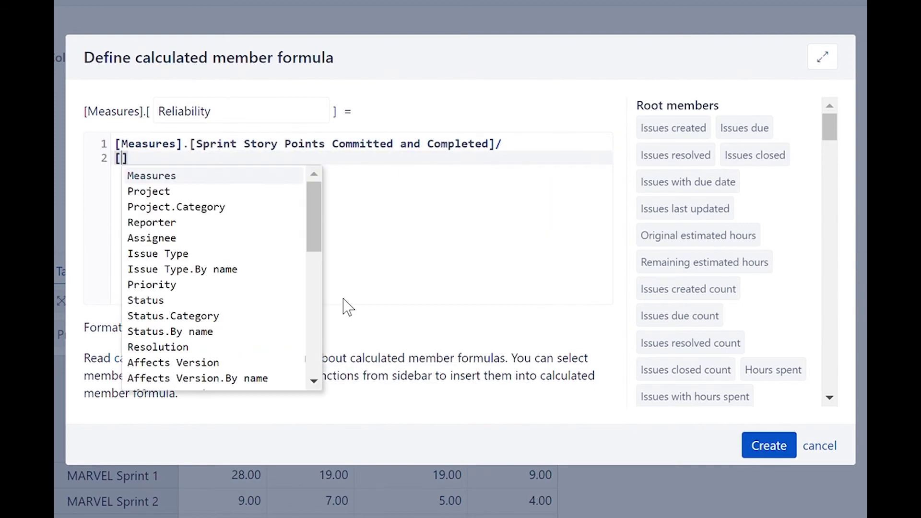
text(m)
click(161, 182)
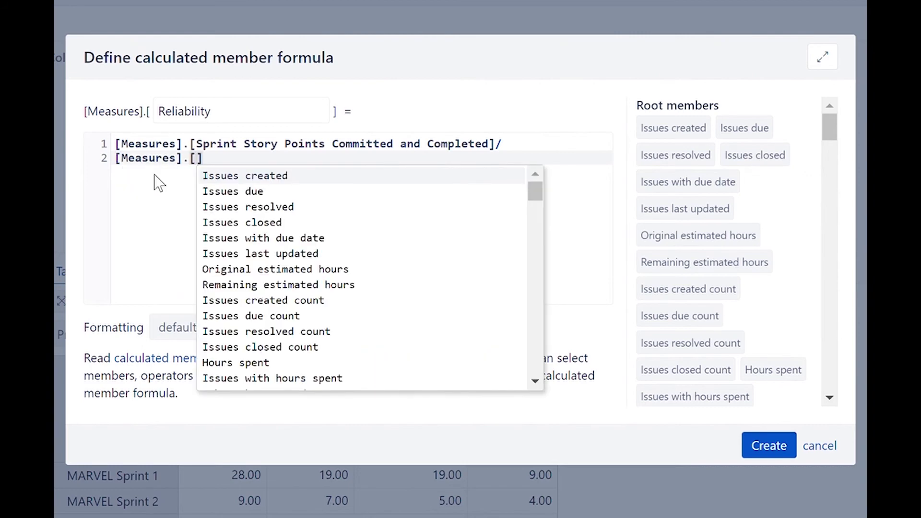
text(Sprint Story)
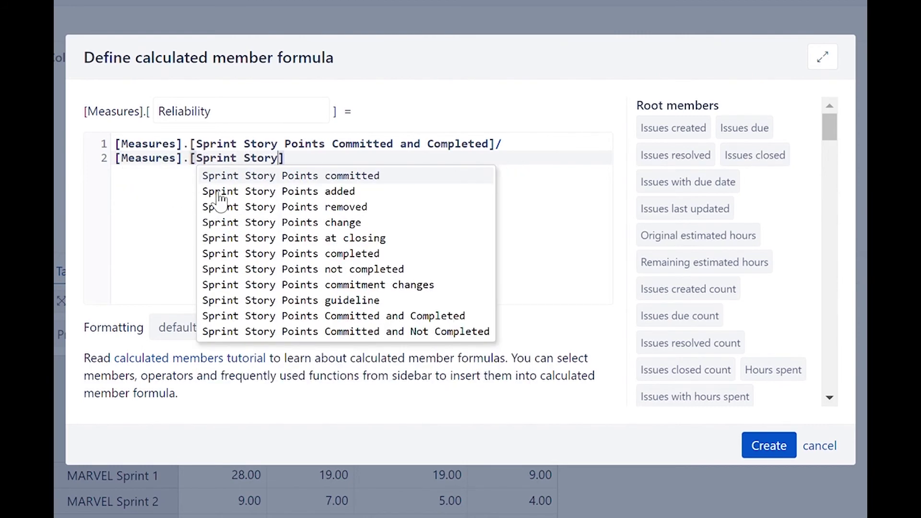
click(277, 177)
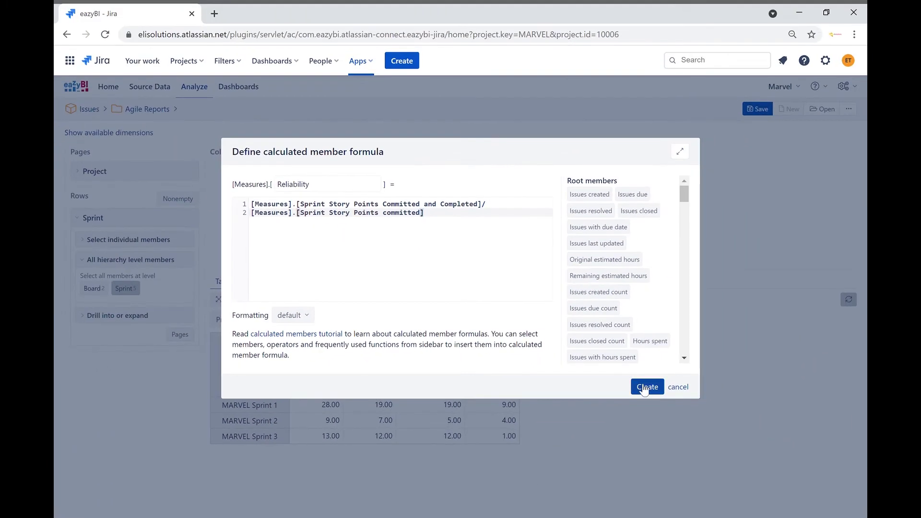
click(727, 425)
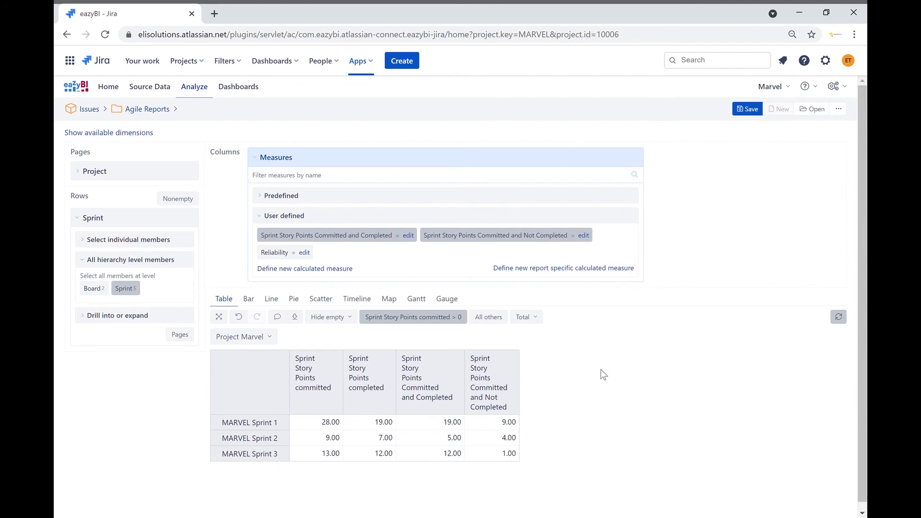
click(276, 257)
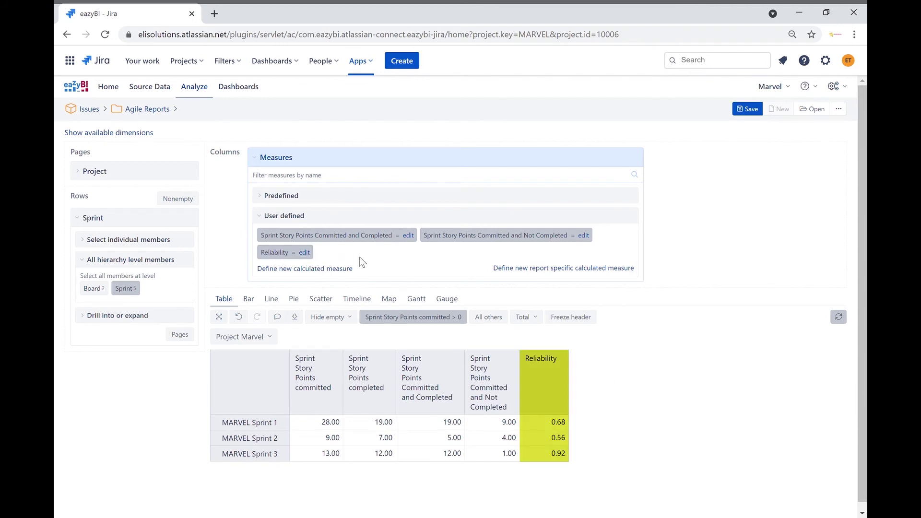
Format Reliability as ##% integer percentage, then begin a new calculated measure.
click(305, 254)
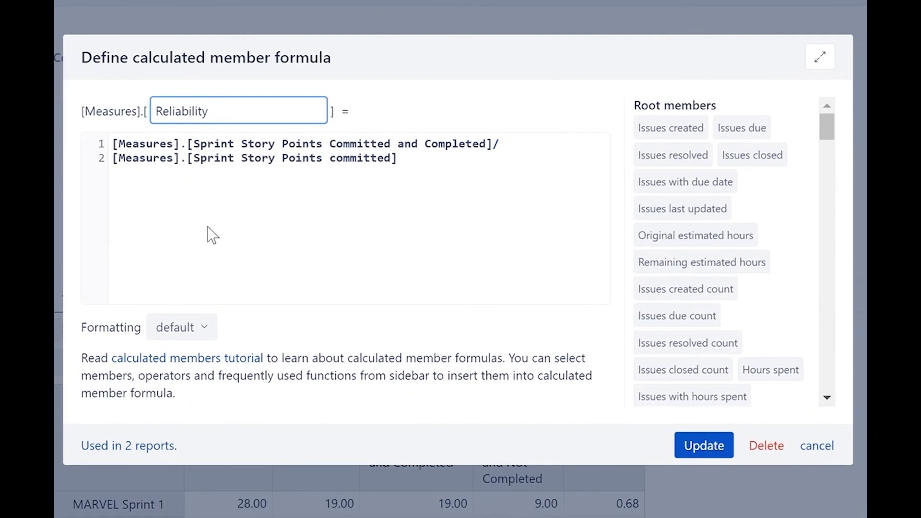
click(303, 322)
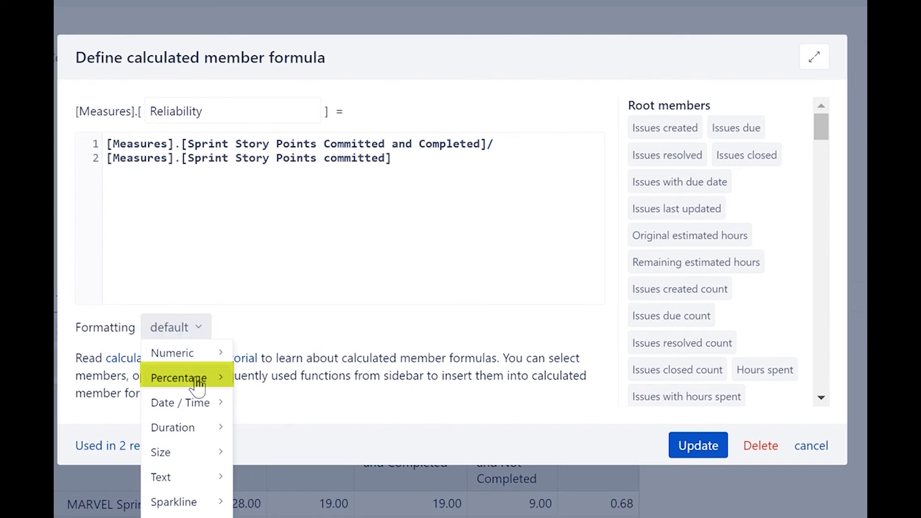
mouse_move(207, 387)
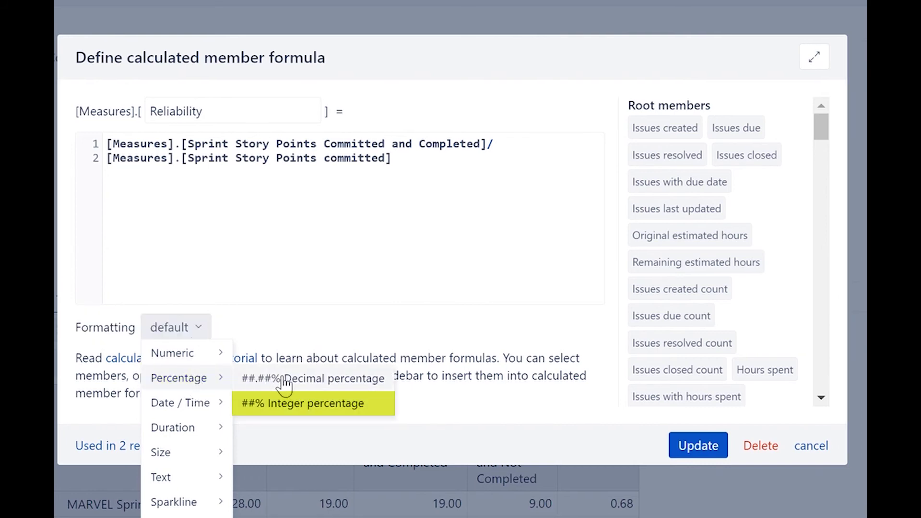
click(282, 405)
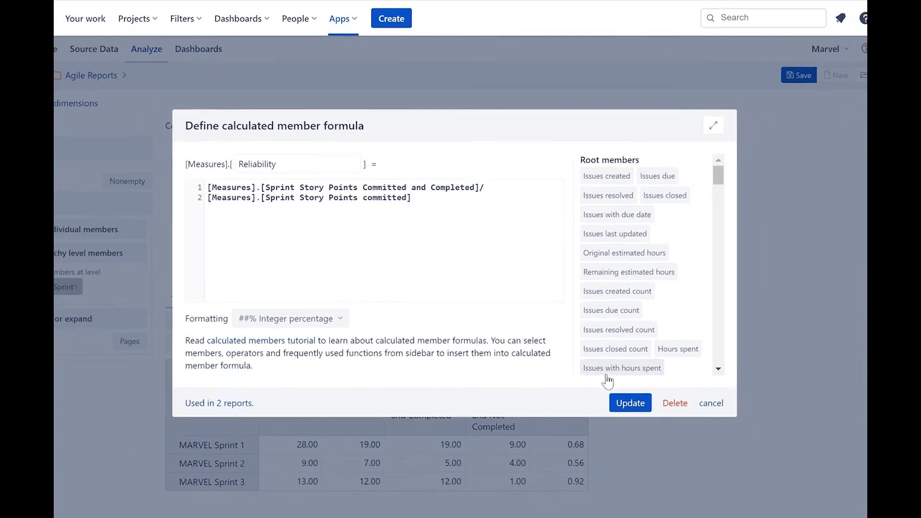
click(623, 402)
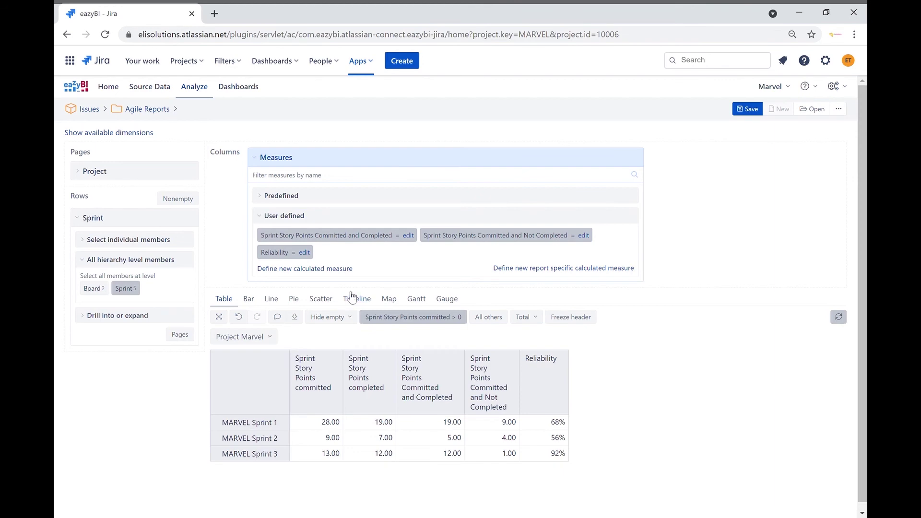
click(319, 269)
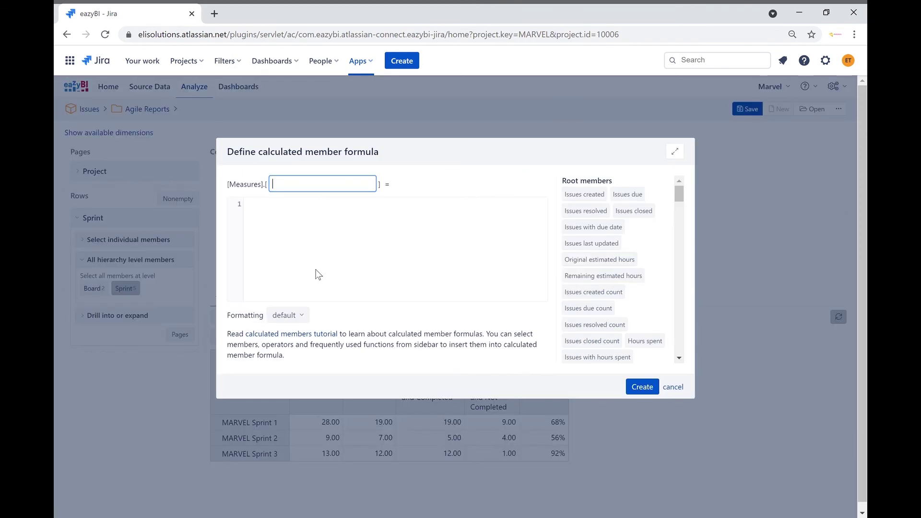
Name the measure Sprint End Spillover: Committed and Not Completed divided by Sprint Story Points committed.
text(Sprint End Spillover)
click(351, 209)
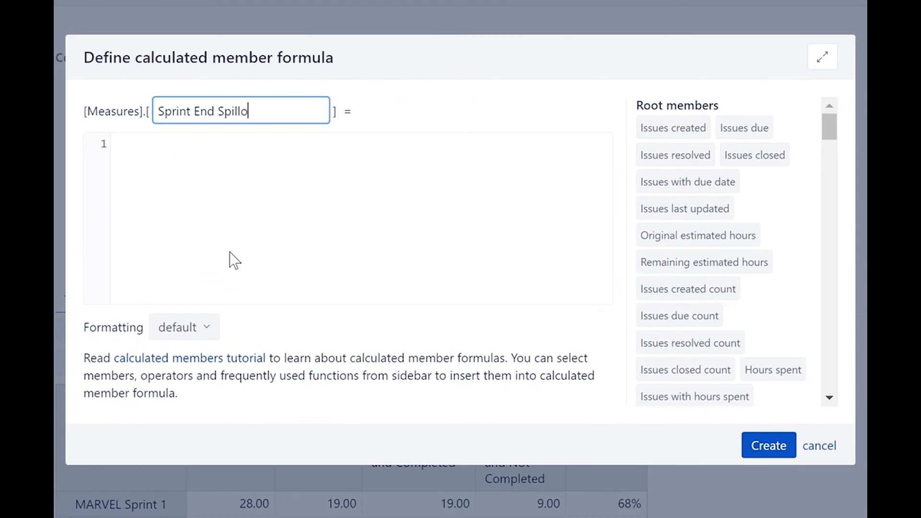
text([)
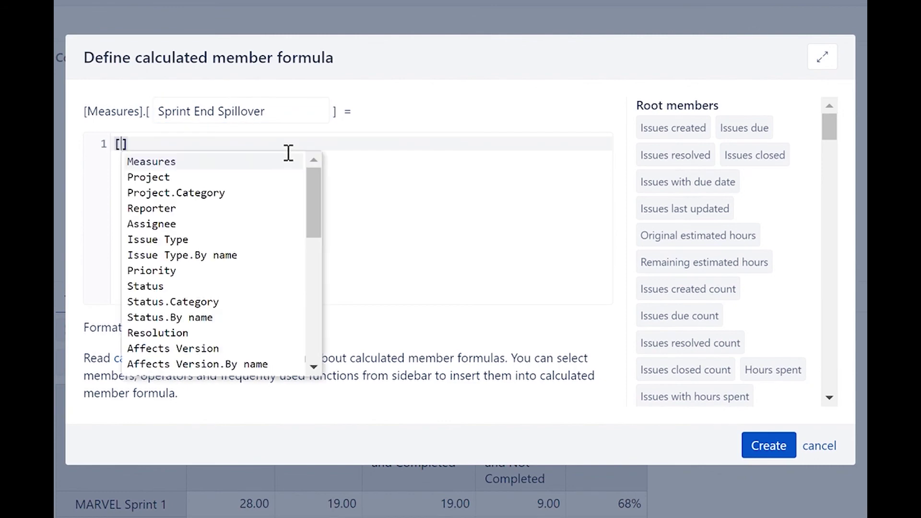
key(Return)
text(Sprint Story)
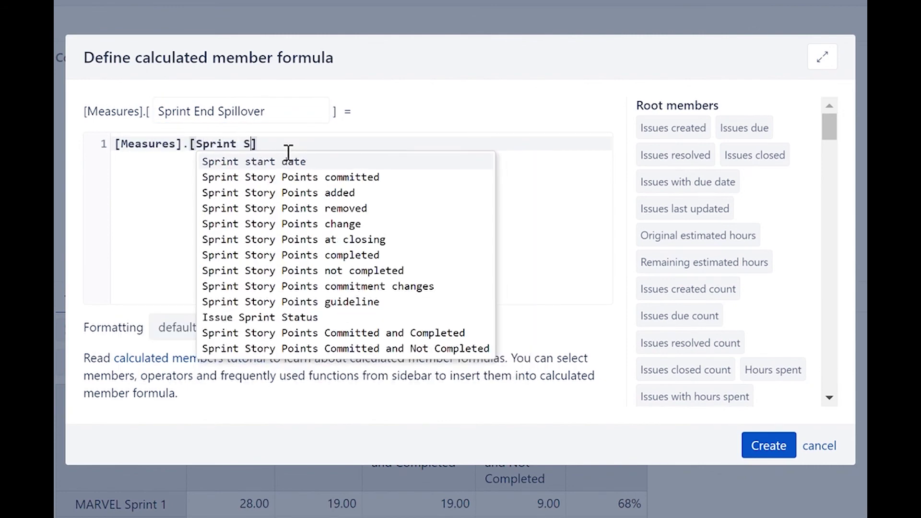
click(312, 318)
text(/)
key(Return)
text([)
click(200, 177)
text(Sprint Stor)
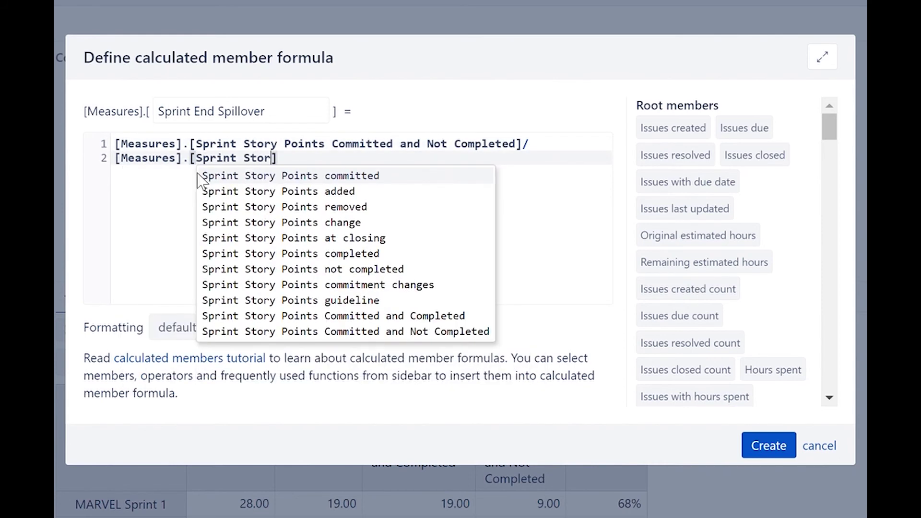
click(242, 176)
Format it as ##% integer percentage, create it, and add it as a table column.
click(205, 331)
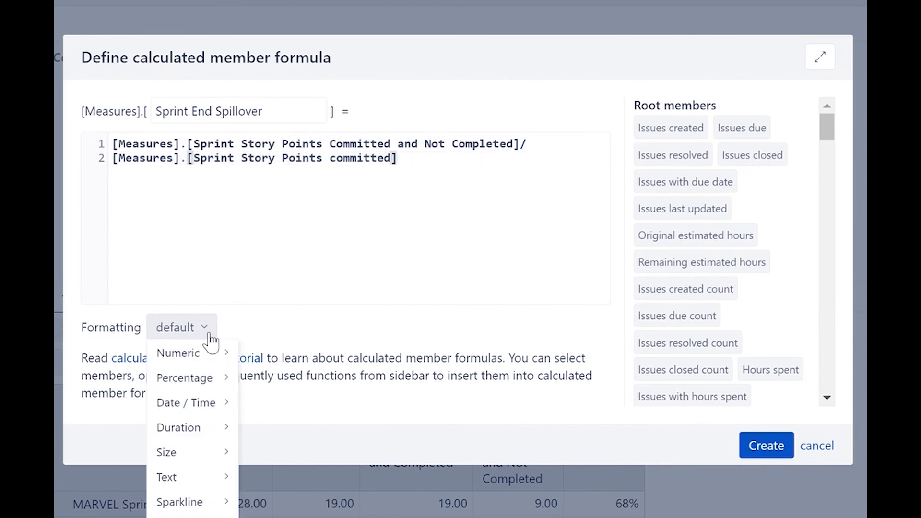
mouse_move(213, 377)
click(316, 403)
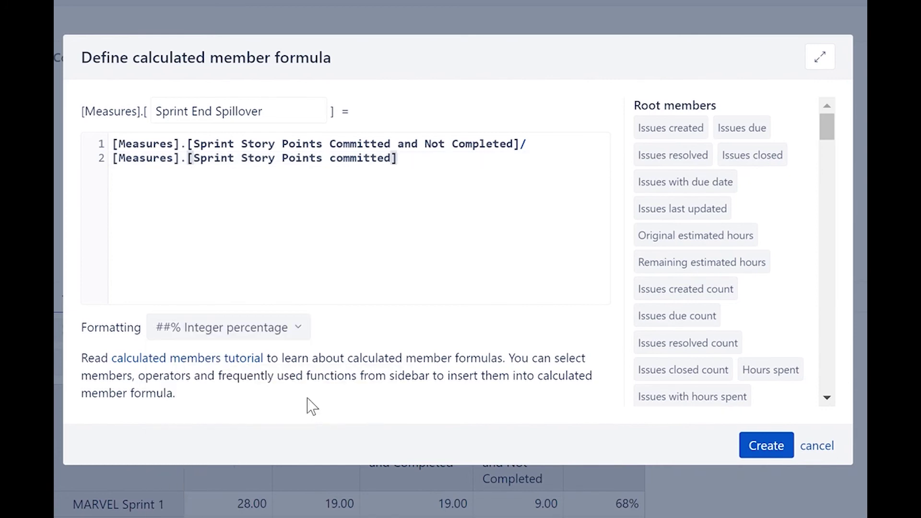
click(766, 445)
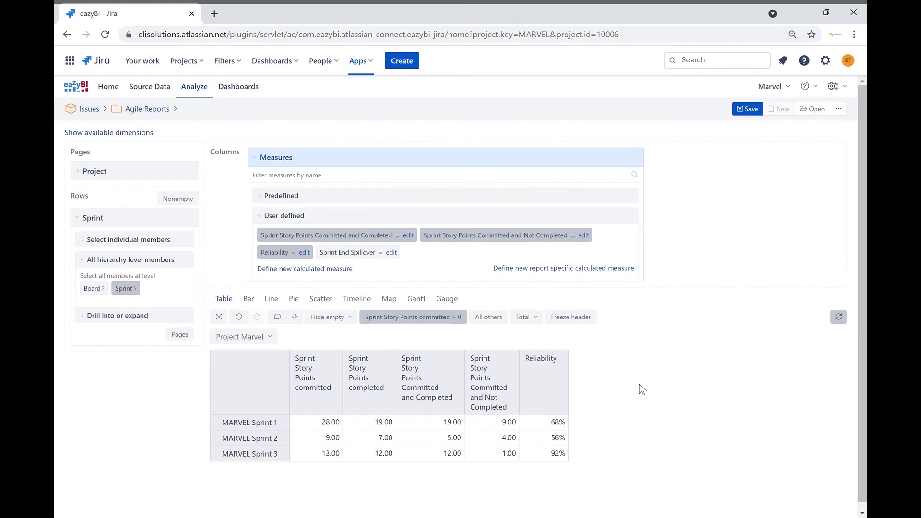
click(357, 256)
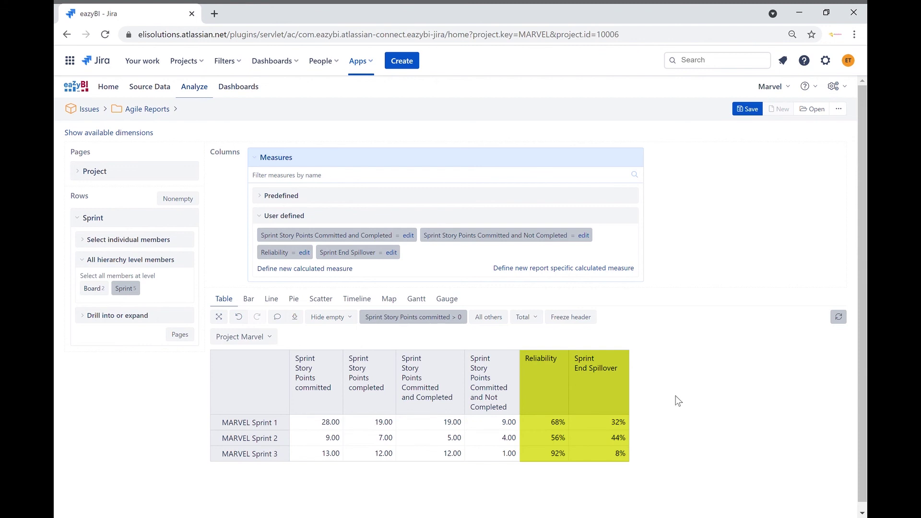
Remove the four story-point columns: committed, completed, Committed and Completed, Committed and Not Completed.
click(317, 372)
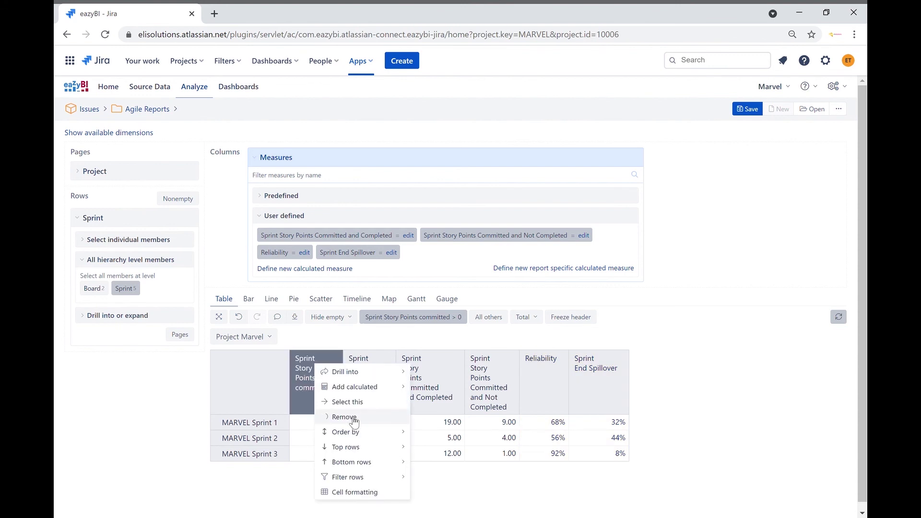
click(350, 416)
click(320, 389)
click(347, 433)
click(319, 386)
click(349, 434)
click(327, 384)
click(351, 426)
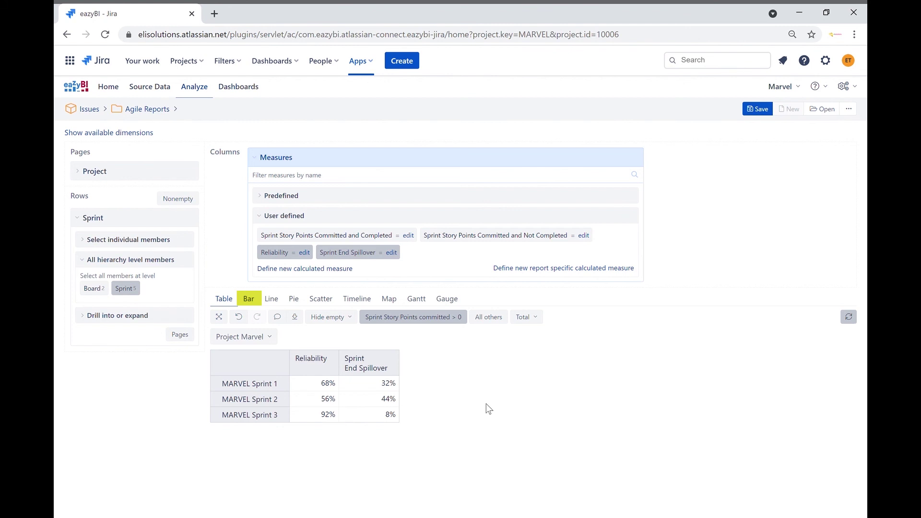
Show the data as a vertical bar chart with data labels and stacked bars.
click(249, 300)
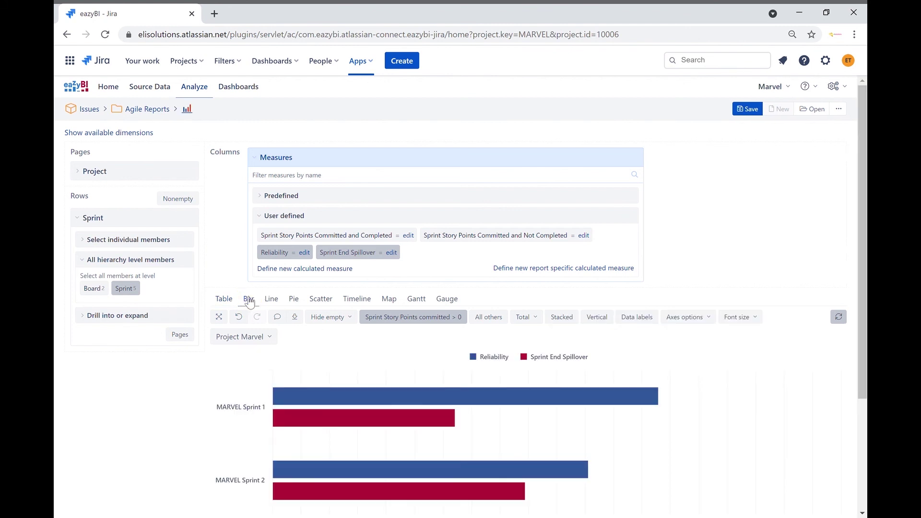
click(603, 321)
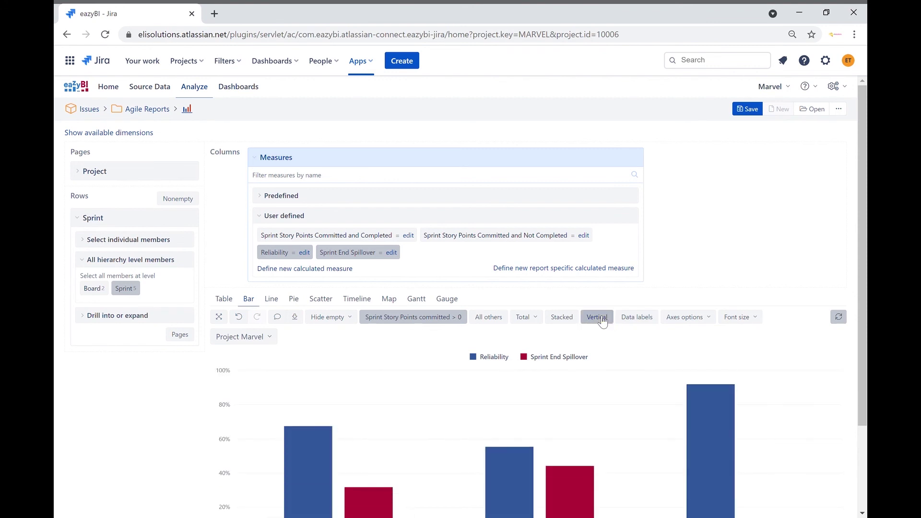
click(257, 163)
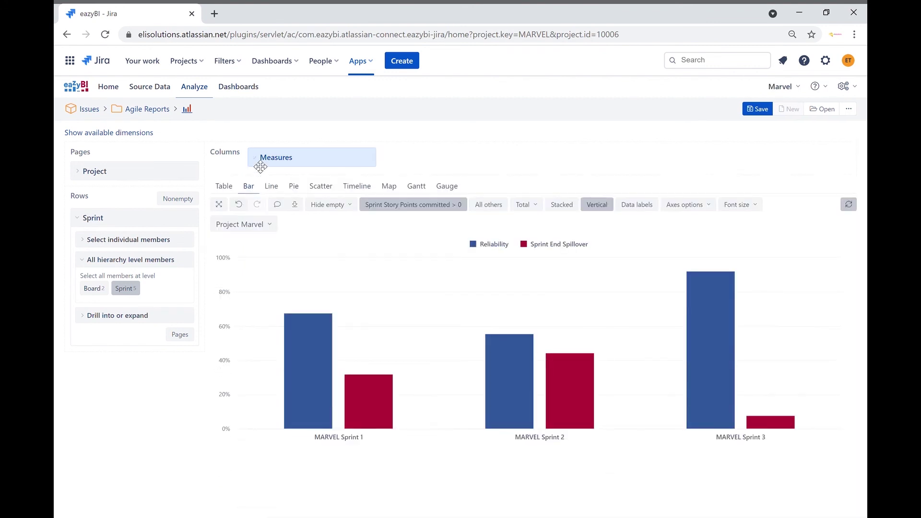
click(636, 206)
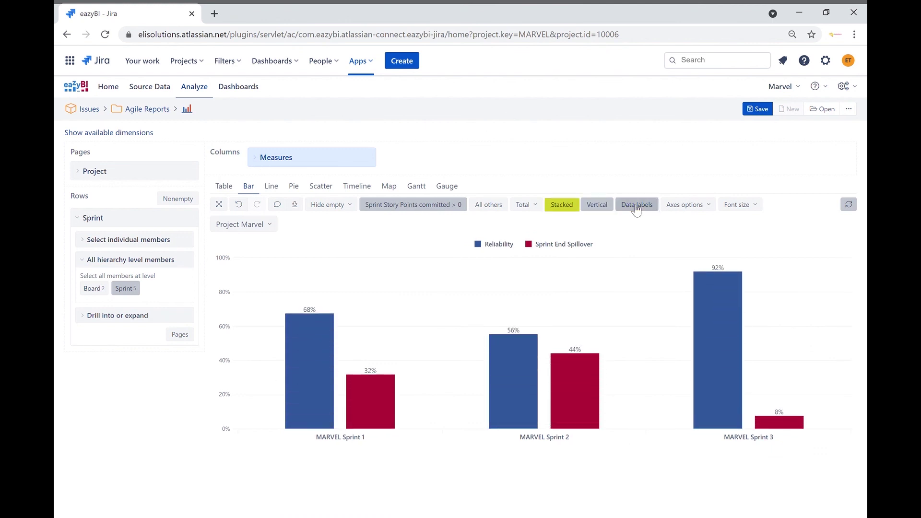
click(575, 210)
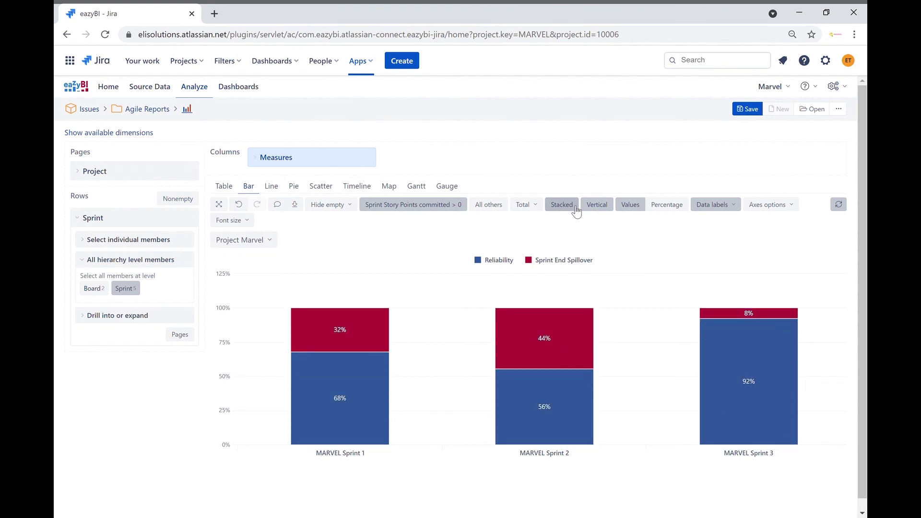
Title the X axis 'Sprint Name' and the Y axis 'Percentage'.
click(781, 205)
mouse_move(778, 222)
click(725, 222)
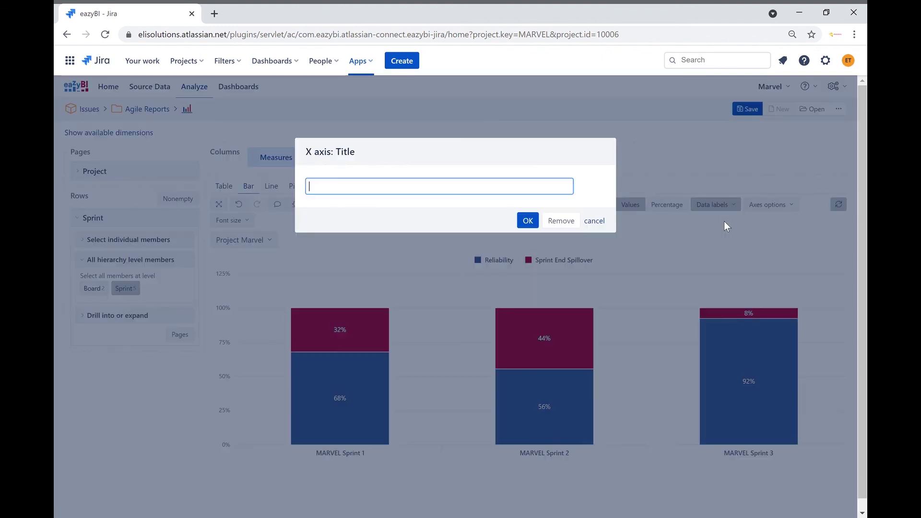
text(Sprint Name)
click(533, 223)
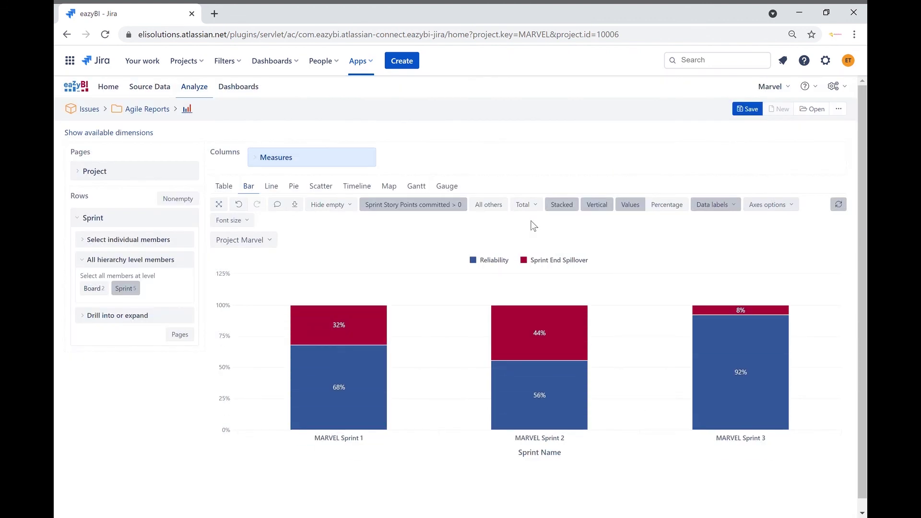
click(768, 206)
mouse_move(767, 234)
click(727, 235)
text(Percentage)
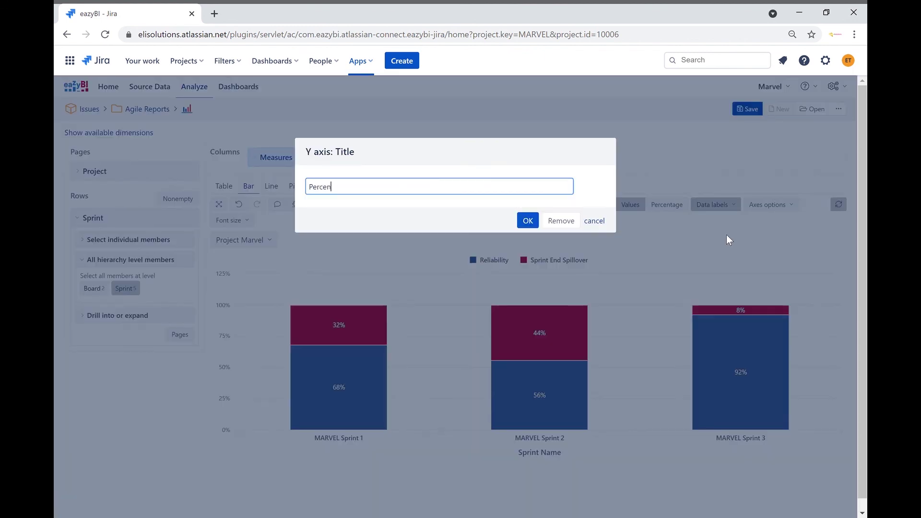
click(528, 220)
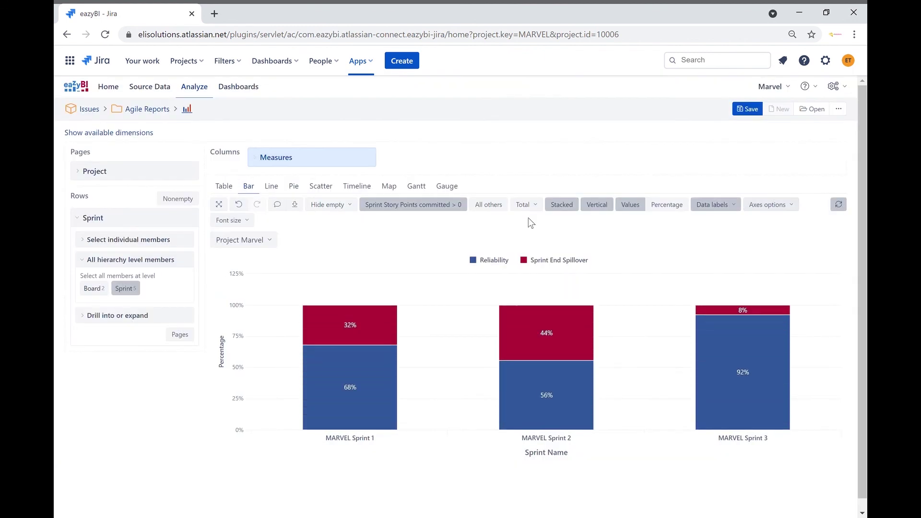
Save the report as 'Reliability and Sprint End Spillover'.
click(743, 110)
click(436, 239)
text(Reliability and Sprint End Spillover)
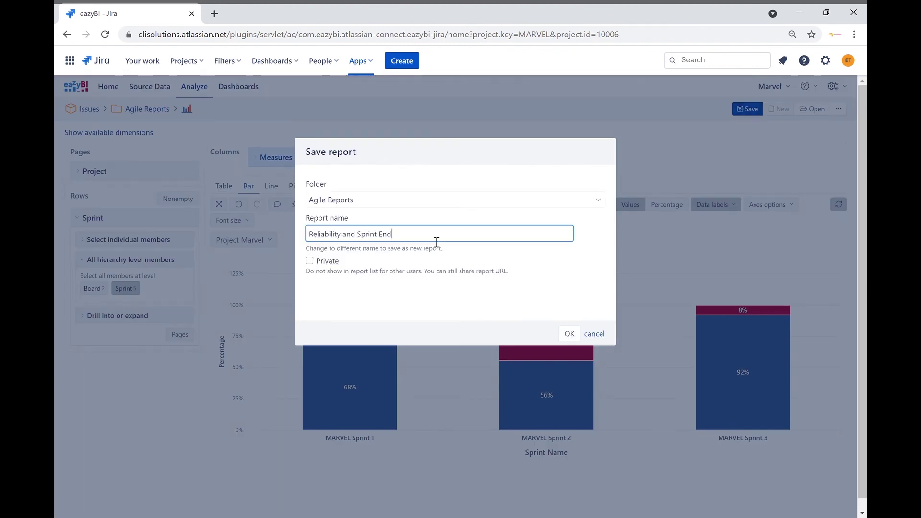
click(570, 334)
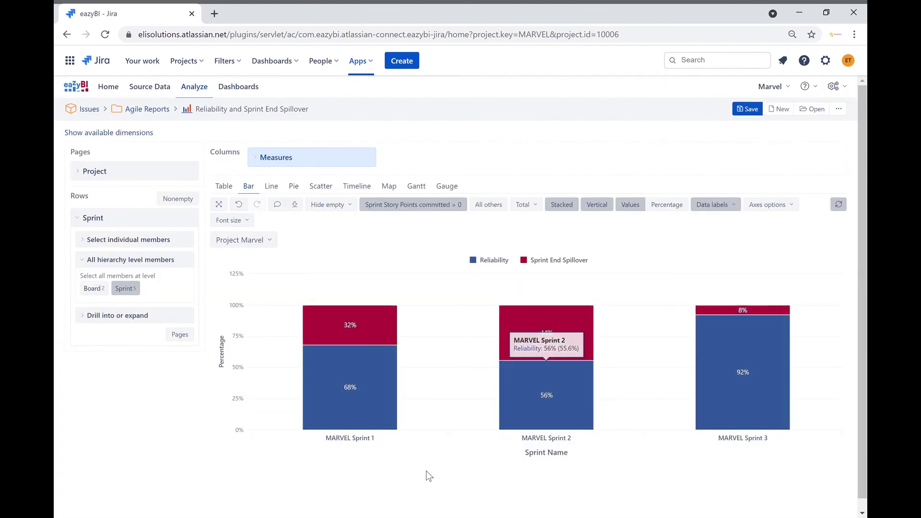